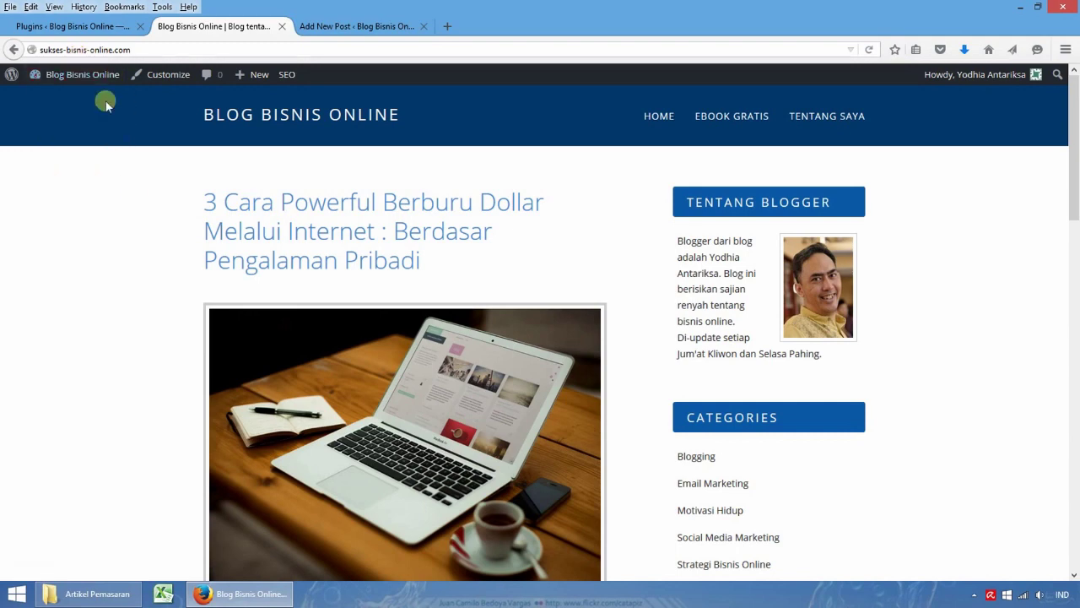
Activate the Insert Post Ads plugin in the blog's list of installed plugins.
{"action": "left_click", "coordinate": [93, 28]}
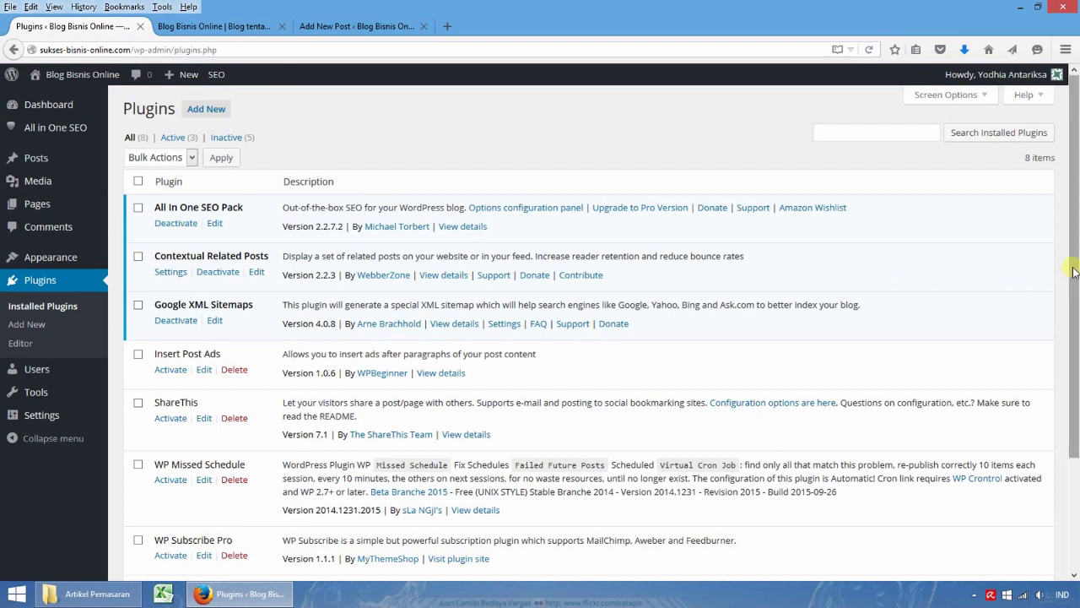
{"action": "left_click", "coordinate": [907, 137]}
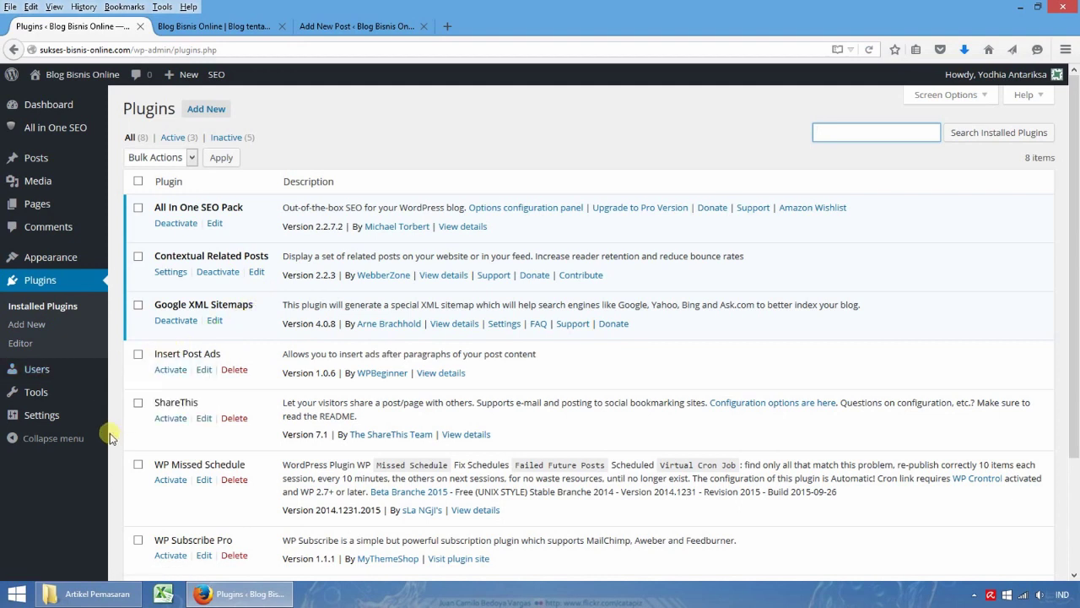
{"action": "scroll", "coordinate": [110, 433], "scroll_direction": "down", "scroll_amount": 2}
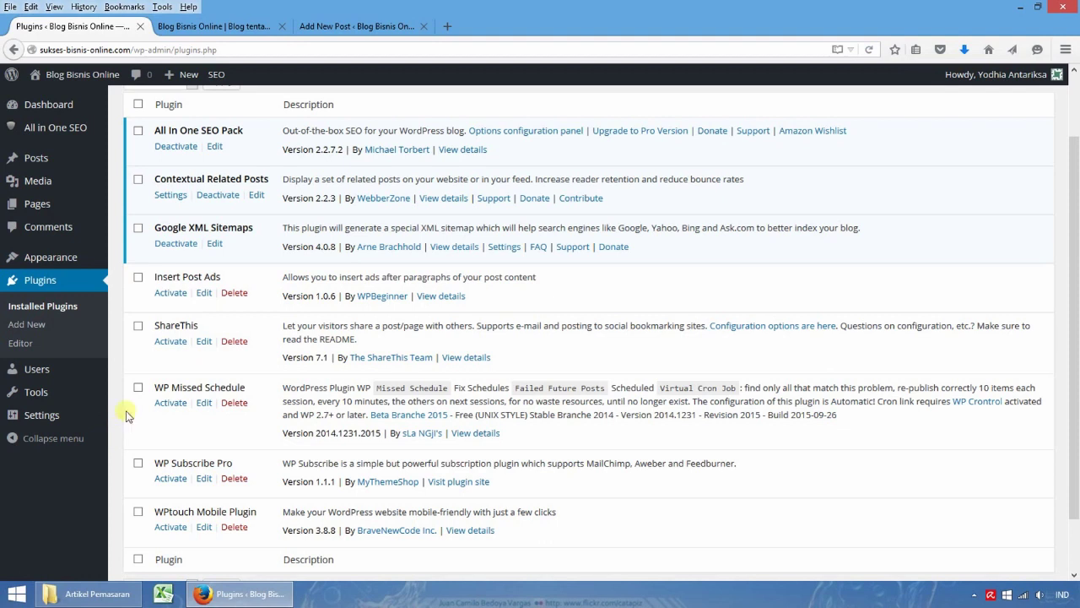
{"action": "left_click", "coordinate": [177, 295]}
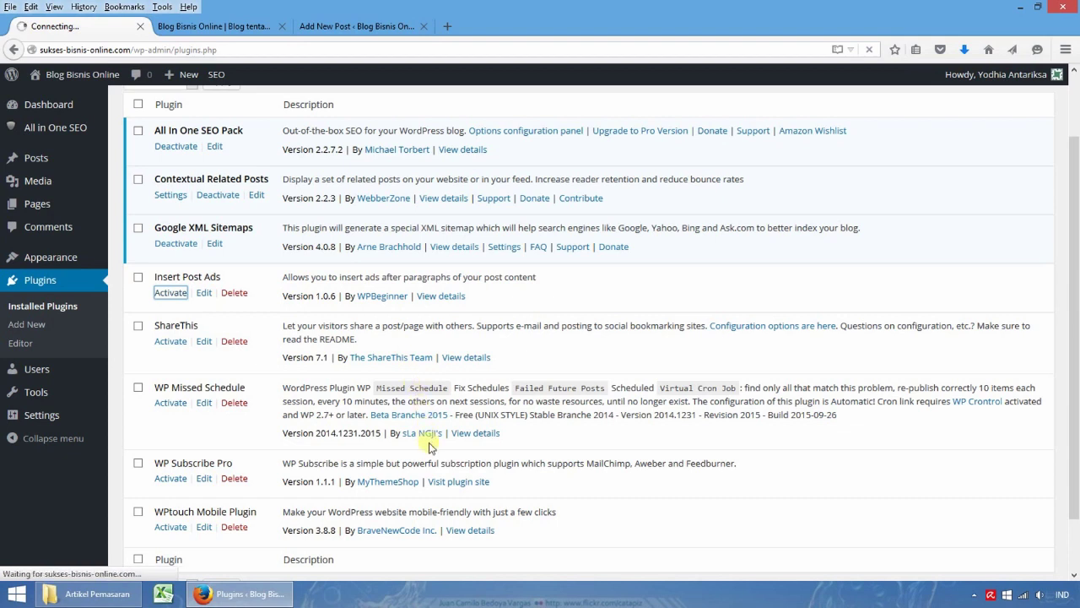
{"action": "scroll", "coordinate": [489, 448], "scroll_direction": "down", "scroll_amount": 2}
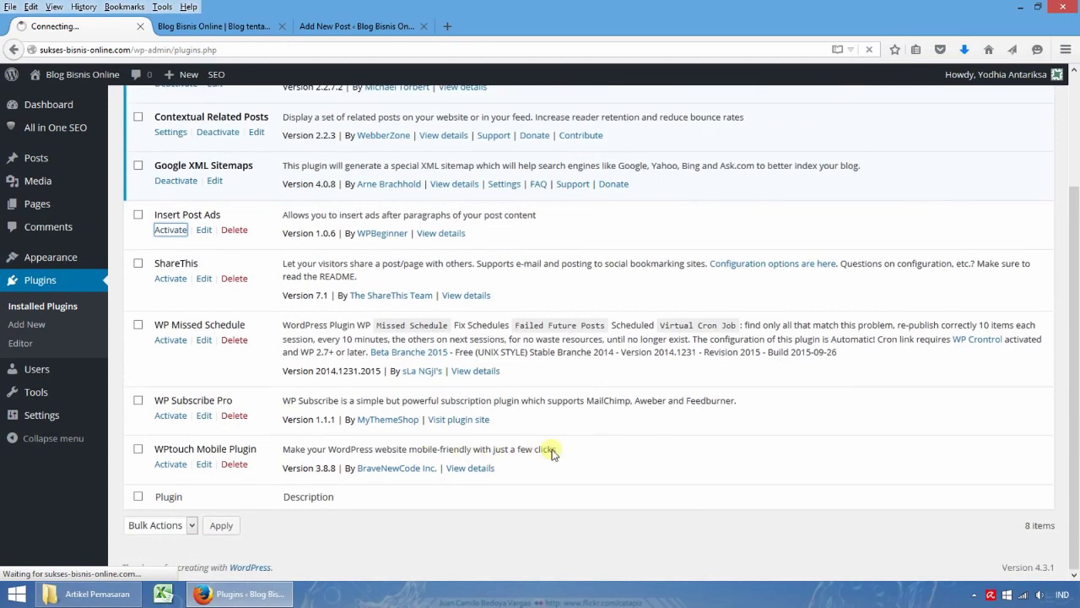
{"action": "scroll", "coordinate": [552, 453], "scroll_direction": "up", "scroll_amount": 2}
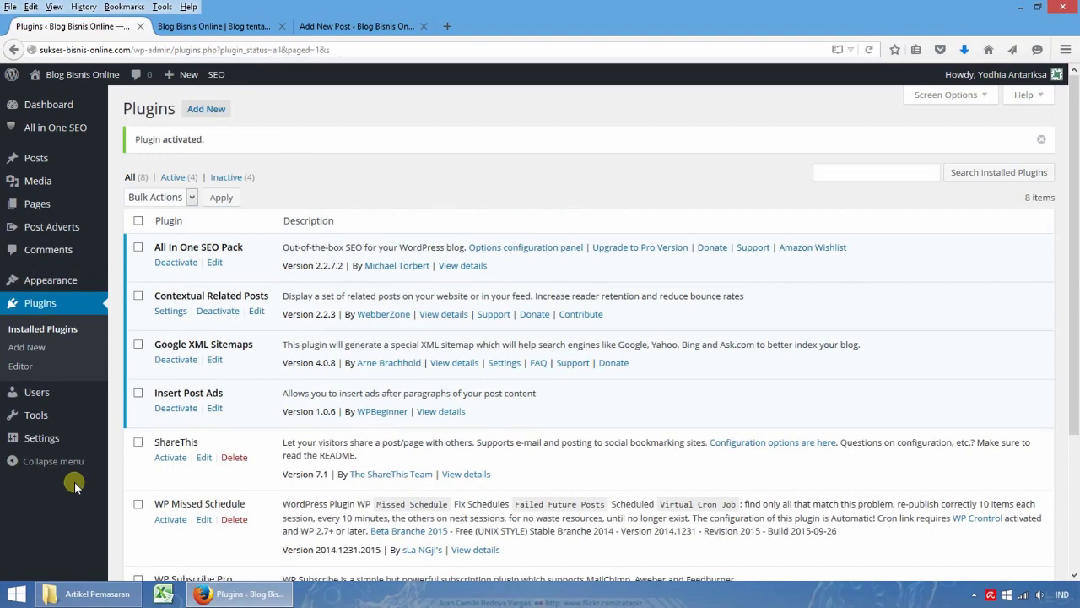
{"action": "scroll", "coordinate": [75, 485], "scroll_direction": "down", "scroll_amount": 2}
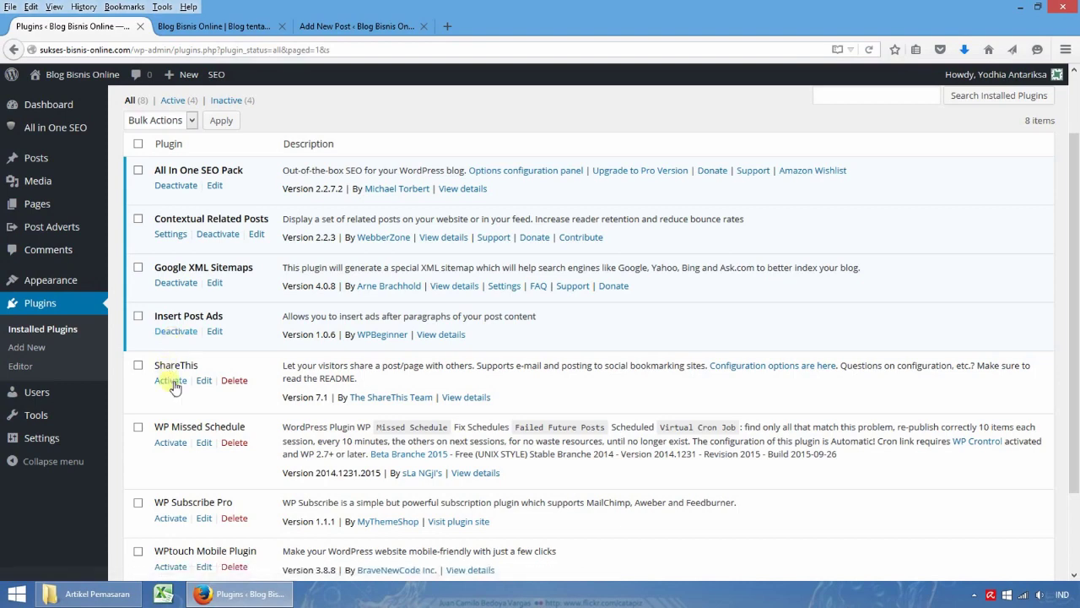
{"action": "scroll", "coordinate": [187, 410], "scroll_direction": "down", "scroll_amount": 2}
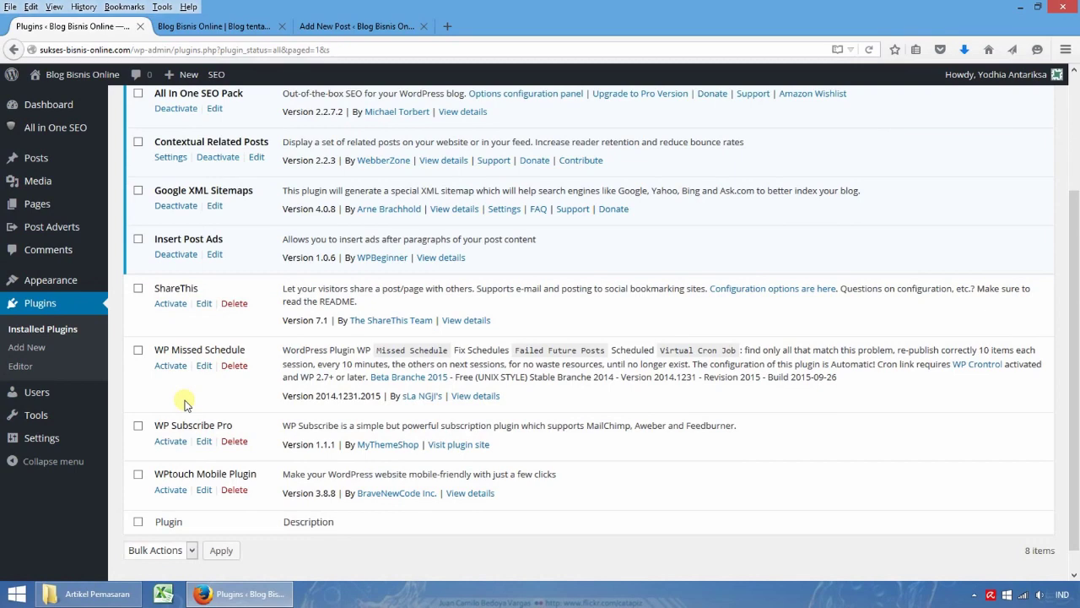
{"action": "scroll", "coordinate": [188, 405], "scroll_direction": "up", "scroll_amount": 2}
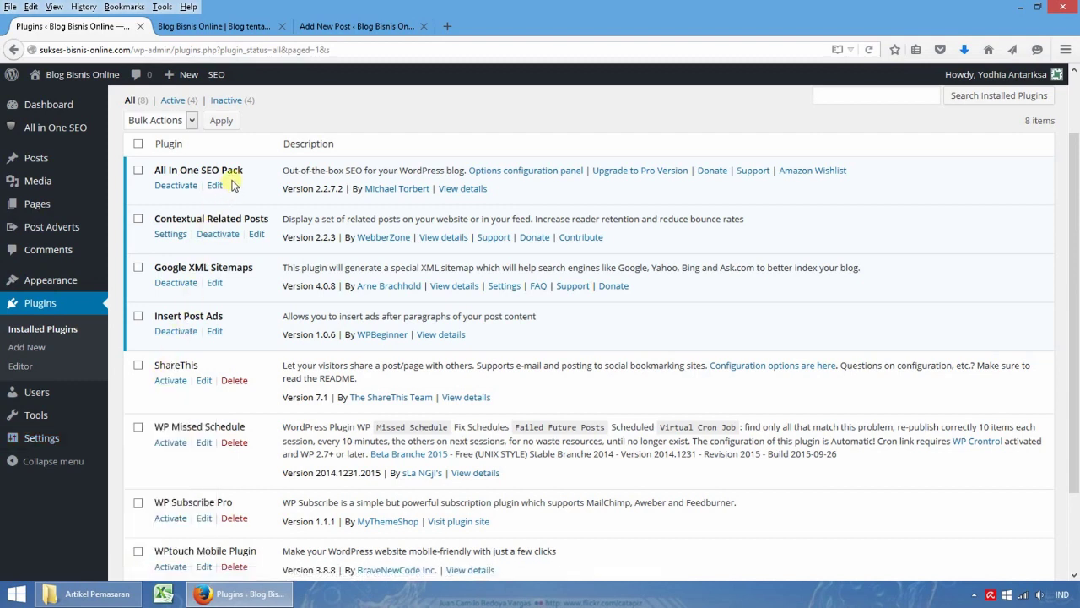
Open the general settings of All in One SEO and go to the Home Page Settings section.
{"action": "mouse_move", "coordinate": [75, 137]}
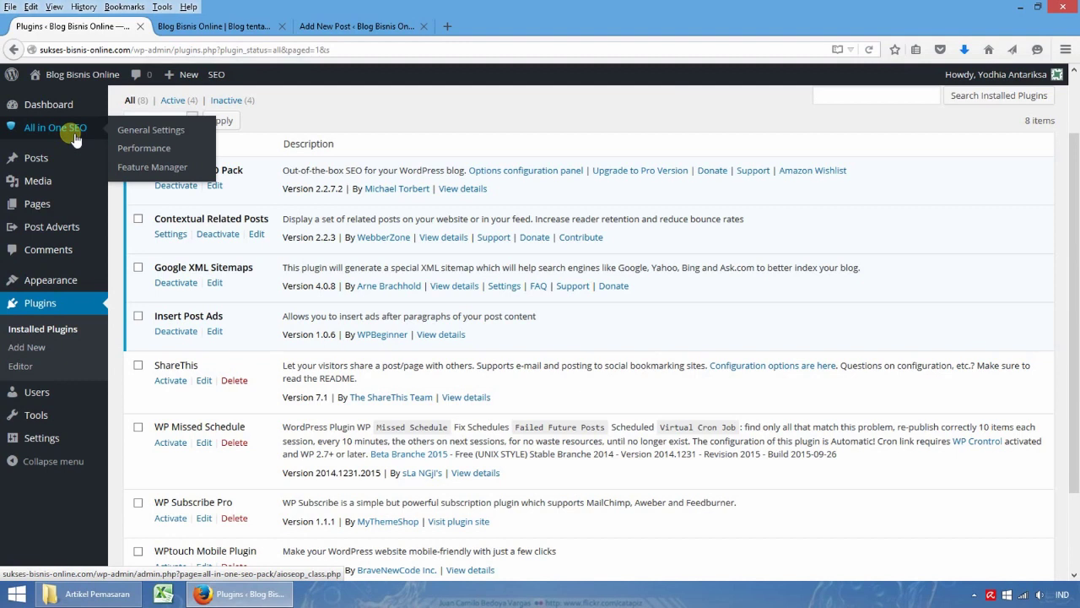
{"action": "left_click", "coordinate": [151, 132]}
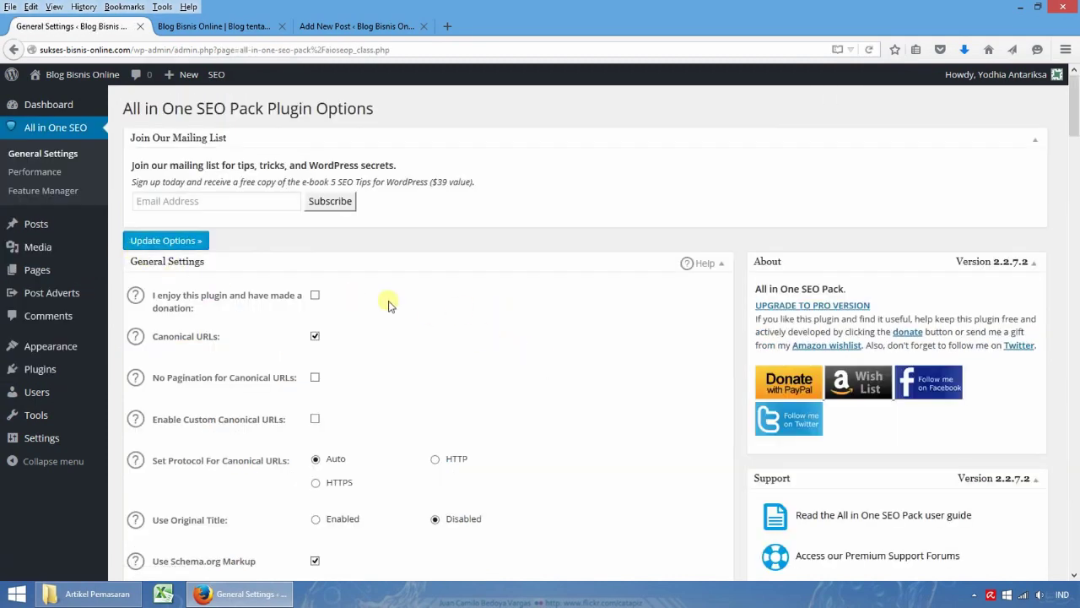
{"action": "left_click", "coordinate": [76, 132]}
{"action": "scroll", "coordinate": [435, 322], "scroll_direction": "down", "scroll_amount": 3}
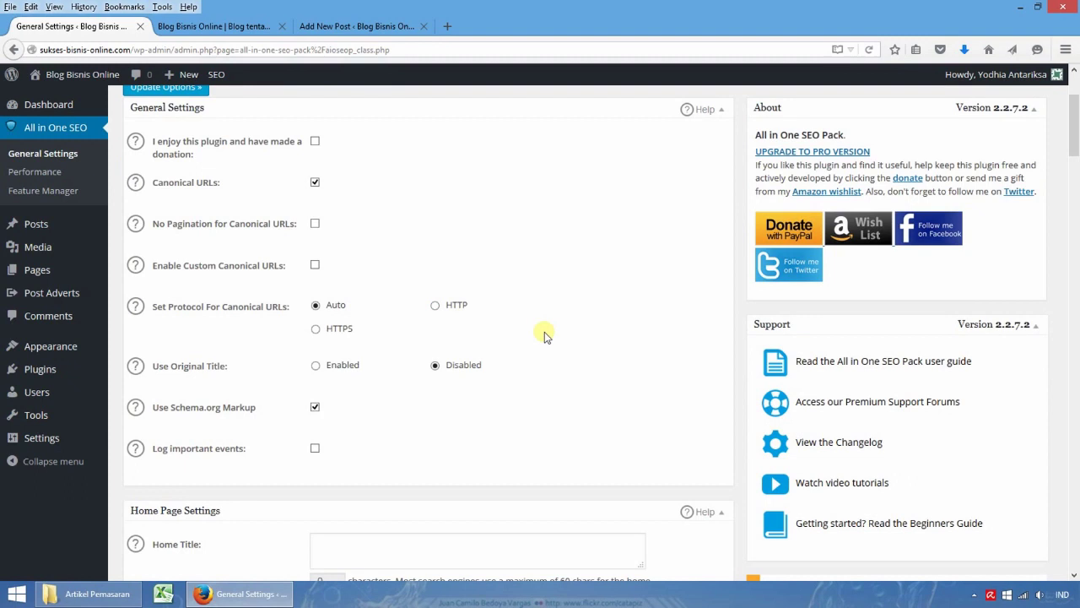
{"action": "scroll", "coordinate": [544, 335], "scroll_direction": "up", "scroll_amount": 3}
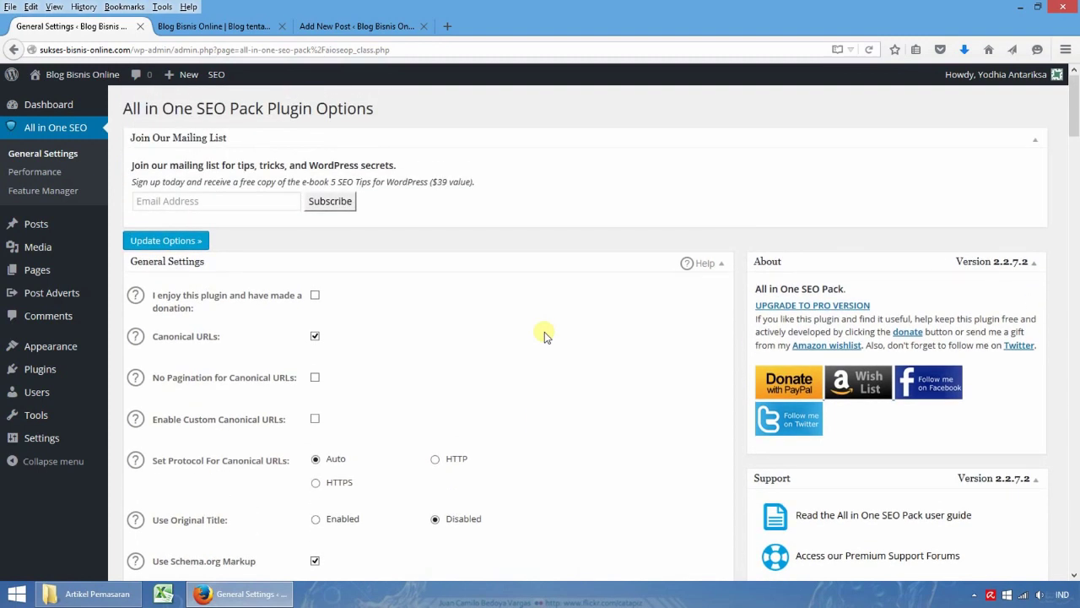
{"action": "scroll", "coordinate": [544, 336], "scroll_direction": "down", "scroll_amount": 2}
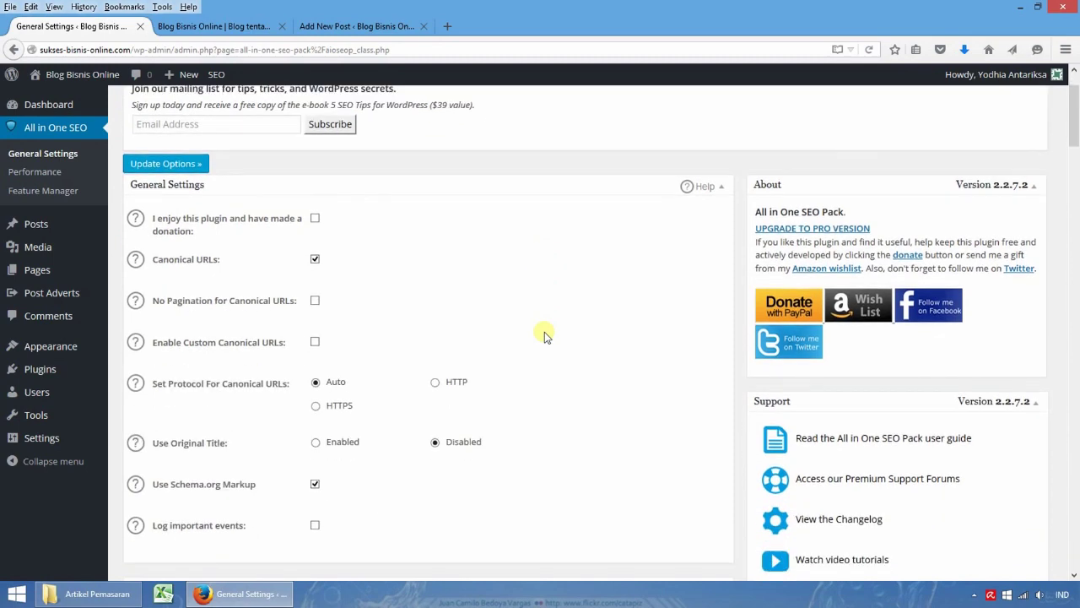
{"action": "scroll", "coordinate": [544, 335], "scroll_direction": "down", "scroll_amount": 5}
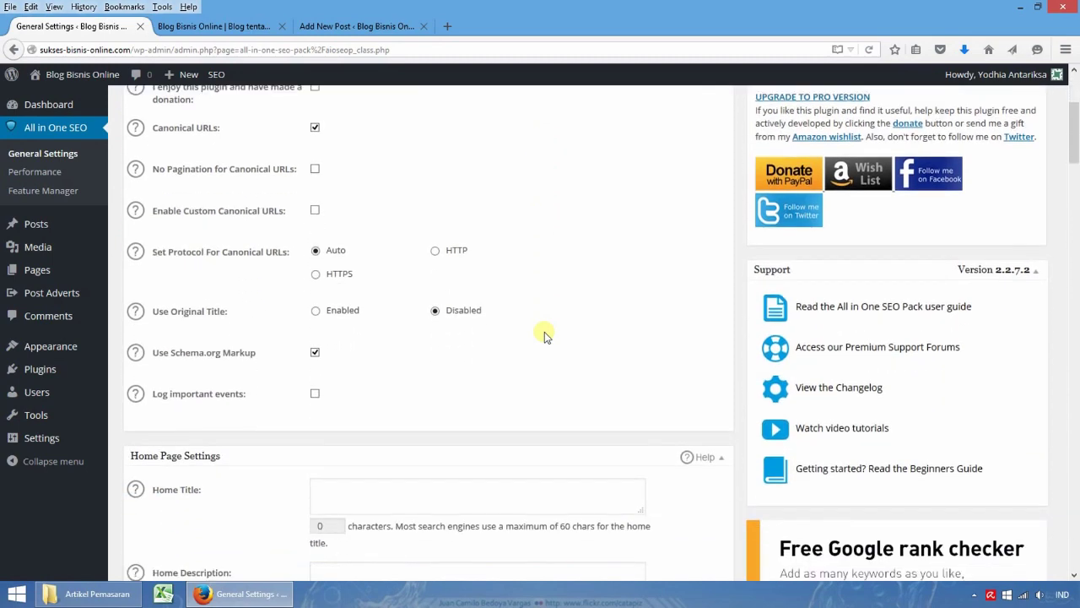
{"action": "scroll", "coordinate": [544, 334], "scroll_direction": "down", "scroll_amount": 5}
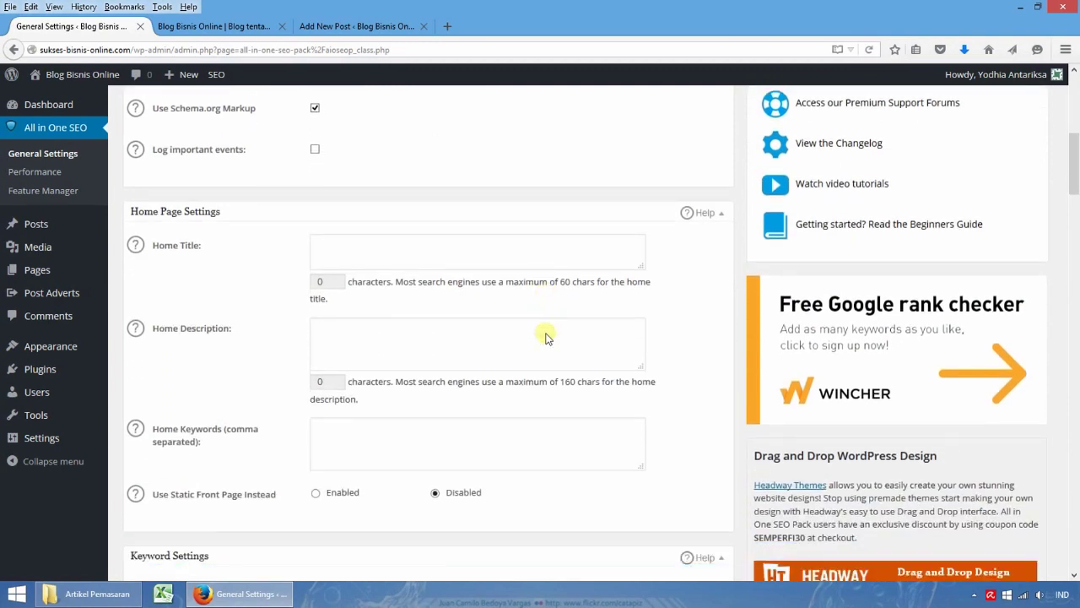
{"action": "scroll", "coordinate": [544, 336], "scroll_direction": "down", "scroll_amount": 2}
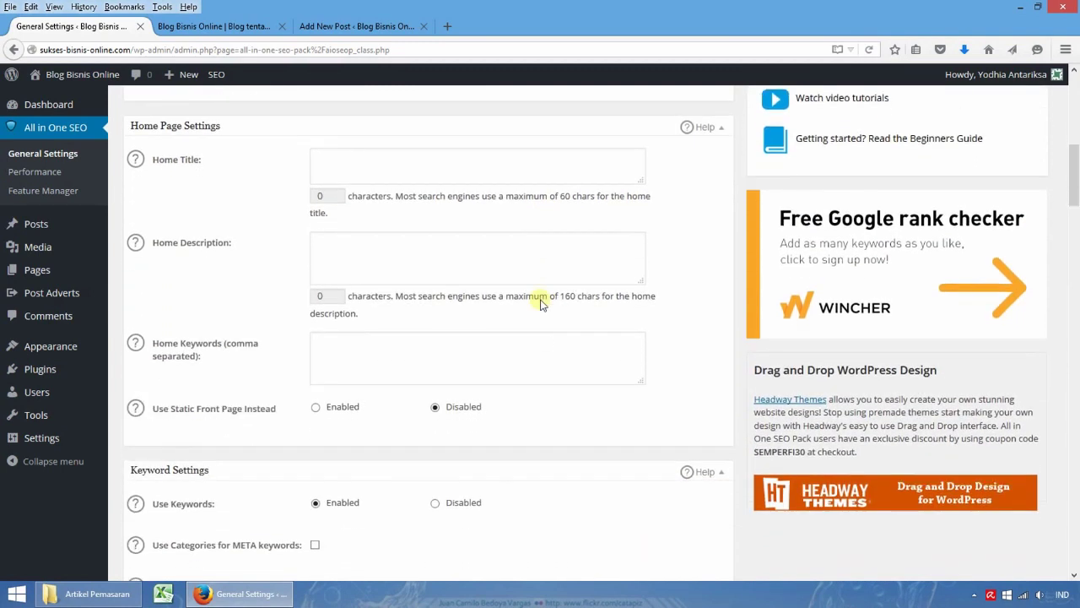
Set the home title to "Blog untuk Sukses Menjalankan Bisnis Online" in the Home Page Settings.
{"action": "left_click", "coordinate": [518, 173]}
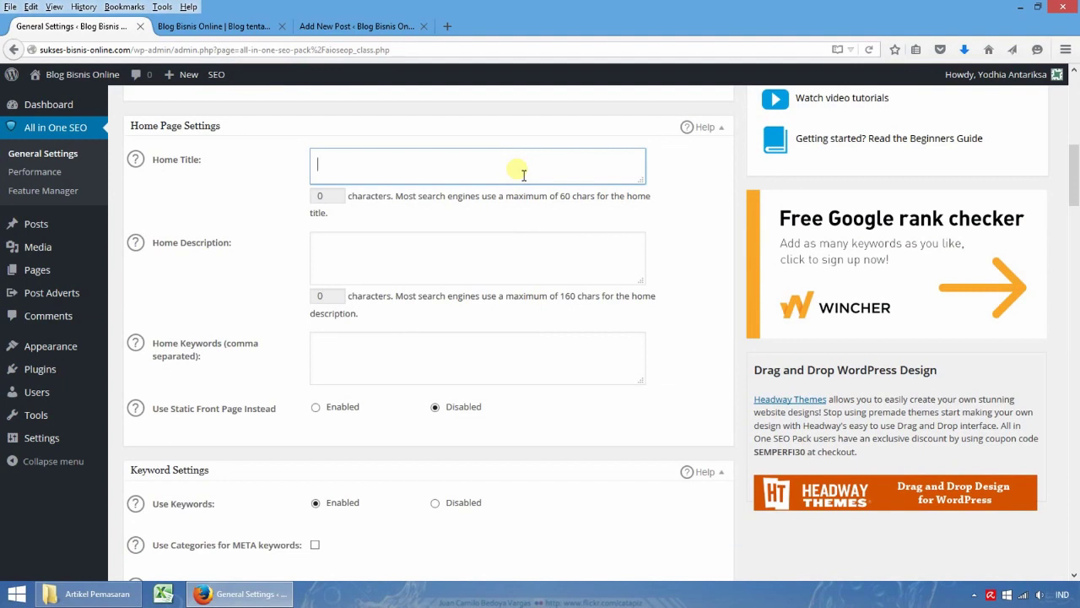
{"action": "type", "text": "Sukses ME"}
{"action": "type", "text": "DIA"}
{"action": "key", "text": "BackSpace"}
{"action": "key", "text": "BackSpace"}
{"action": "key", "text": "BackSpace"}
{"action": "key", "text": "BackSpace"}
{"action": "type", "text": "enjalankan "}
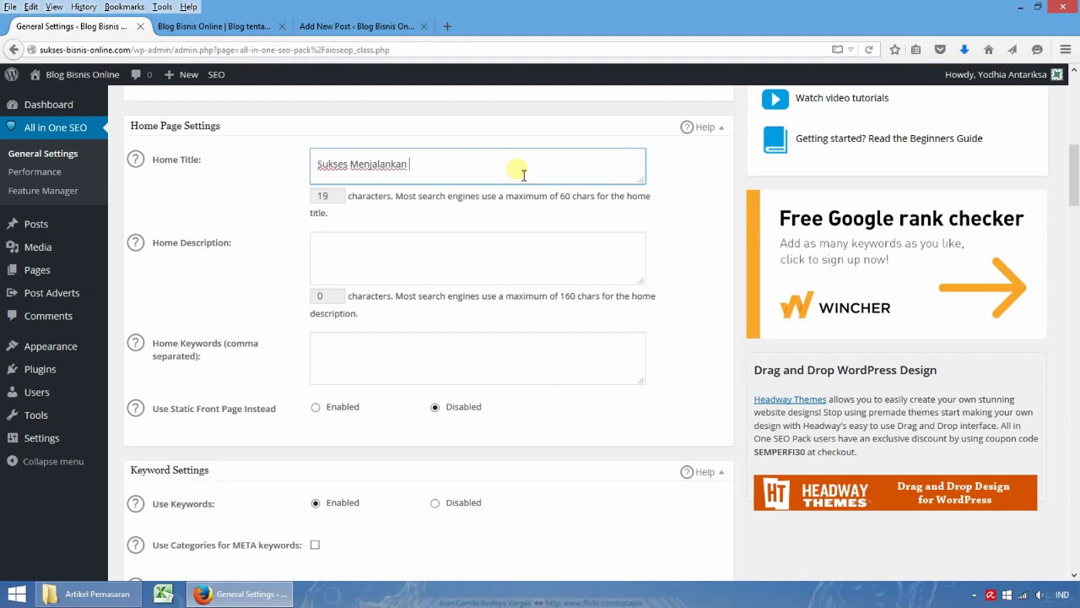
{"action": "type", "text": "Bisnis Online"}
{"action": "key", "text": "Home"}
{"action": "type", "text": "Blog "}
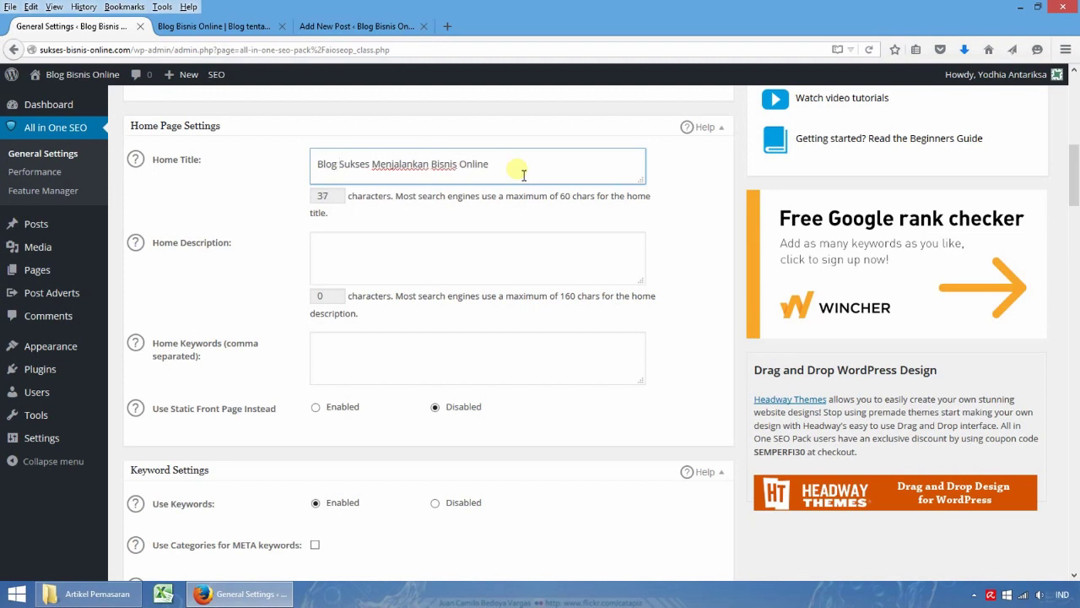
{"action": "type", "text": "untu"}
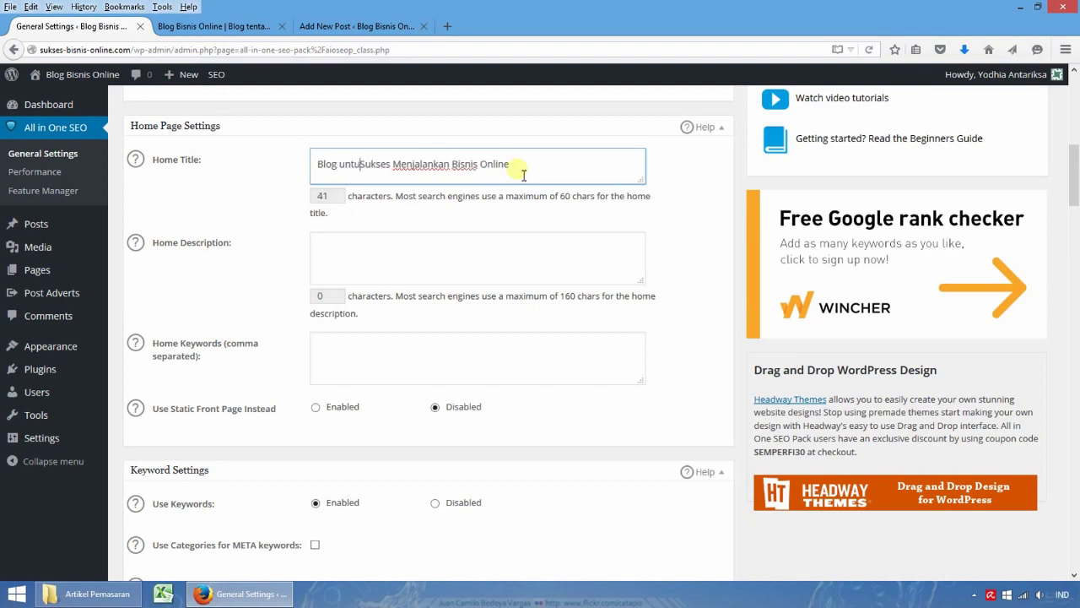
{"action": "type", "text": "k"}
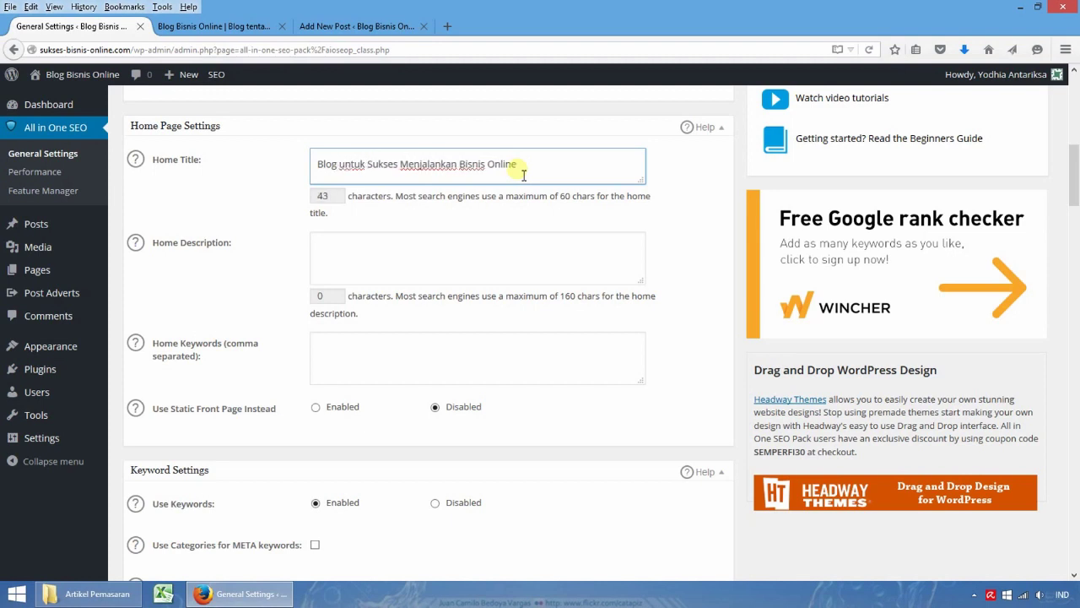
Set the home description to "Blog yang isinya bagus tentang bagaimana sukses bisnis online".
{"action": "left_click", "coordinate": [482, 254]}
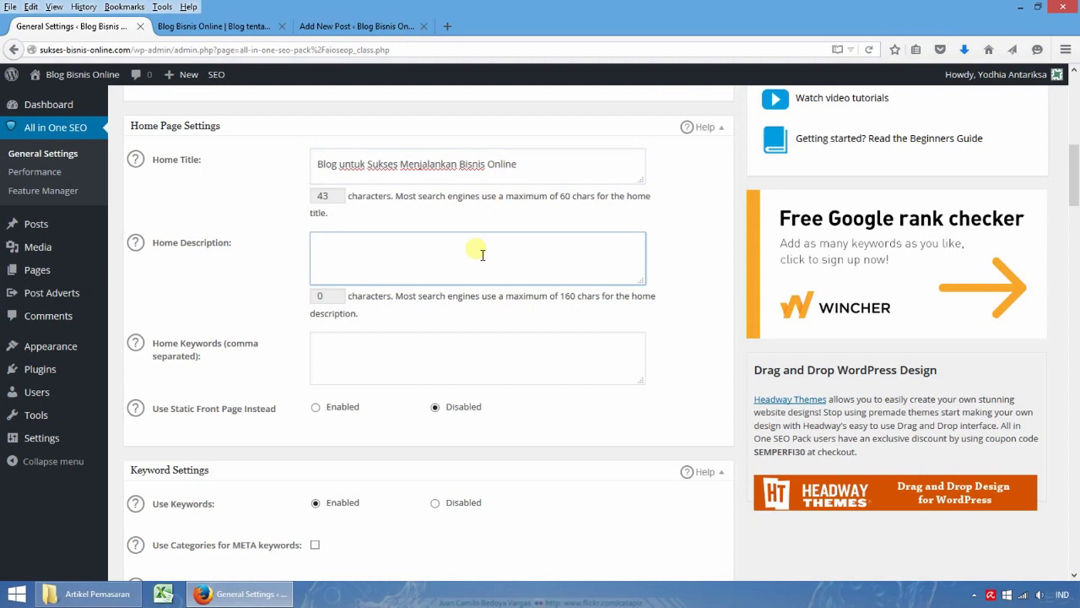
{"action": "type", "text": "Blog yang isinya ba"}
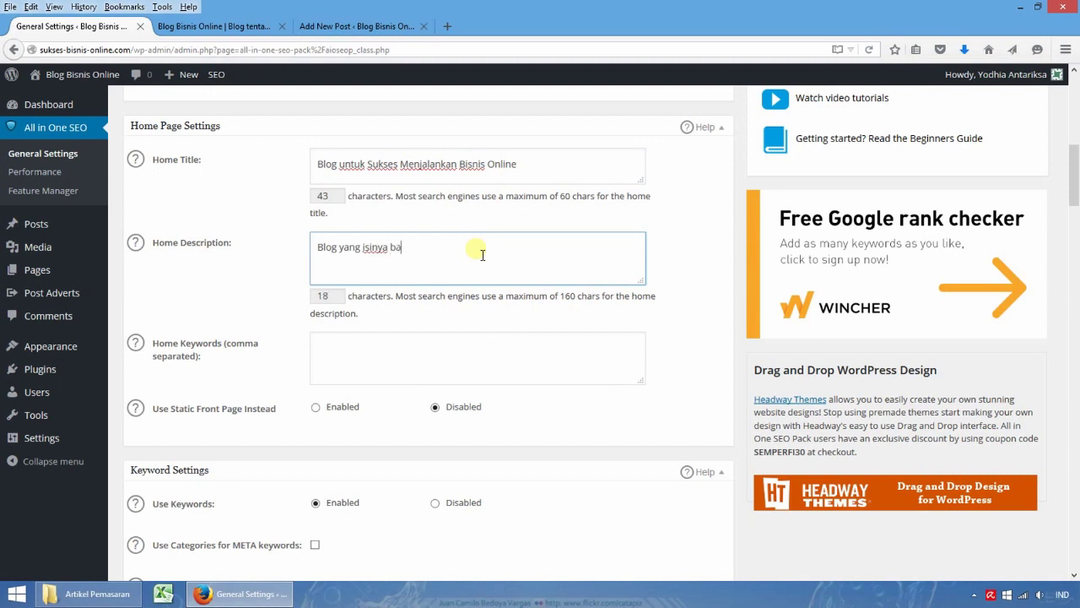
{"action": "type", "text": "gus tentang bagaimana su"}
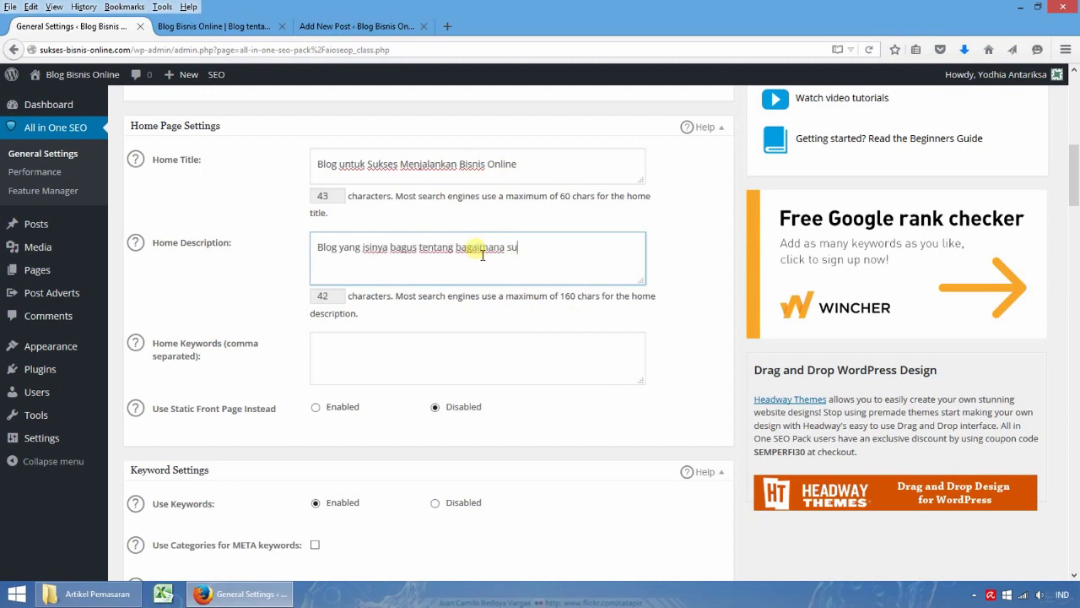
{"action": "type", "text": "kses bisnis online"}
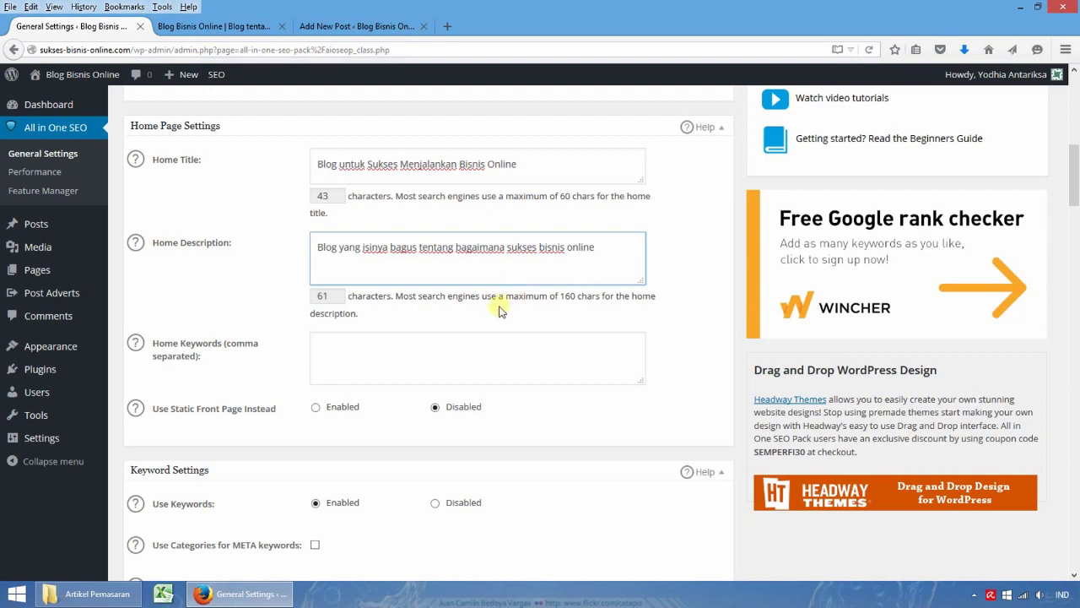
Set the home keywords to "blog bisnis, online bisnis, bisnis online, kiat sukses bisnis, kiat bisnis online, peluang bisnis online, bisnis internet, sukses bisnis internet".
{"action": "left_click", "coordinate": [458, 348]}
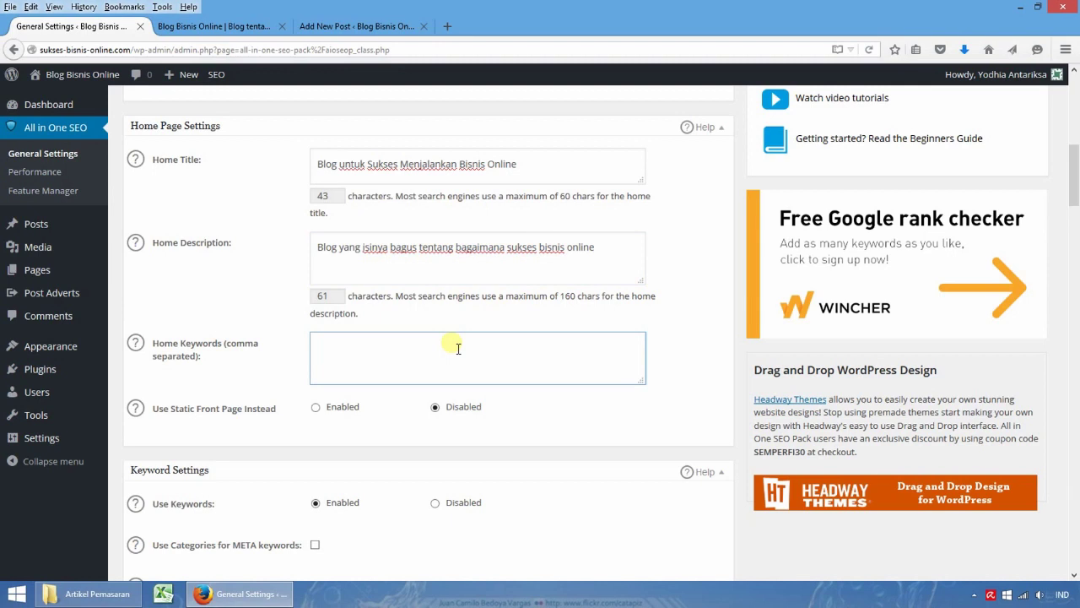
{"action": "type", "text": "blog bisnis, online bisnis,"}
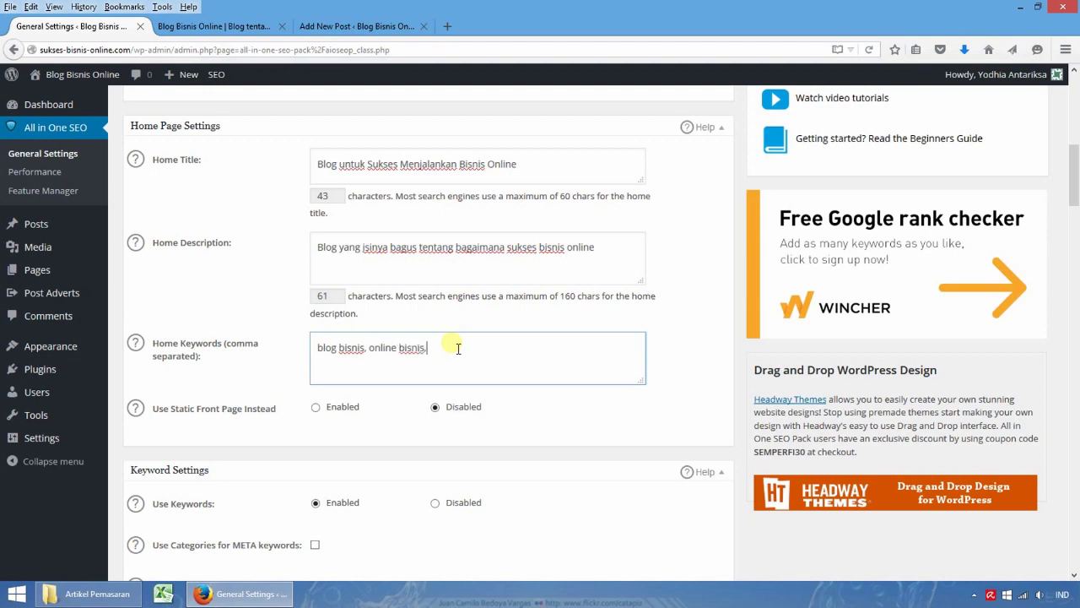
{"action": "type", "text": " bisnis online, kiat sukses bisnis, ki"}
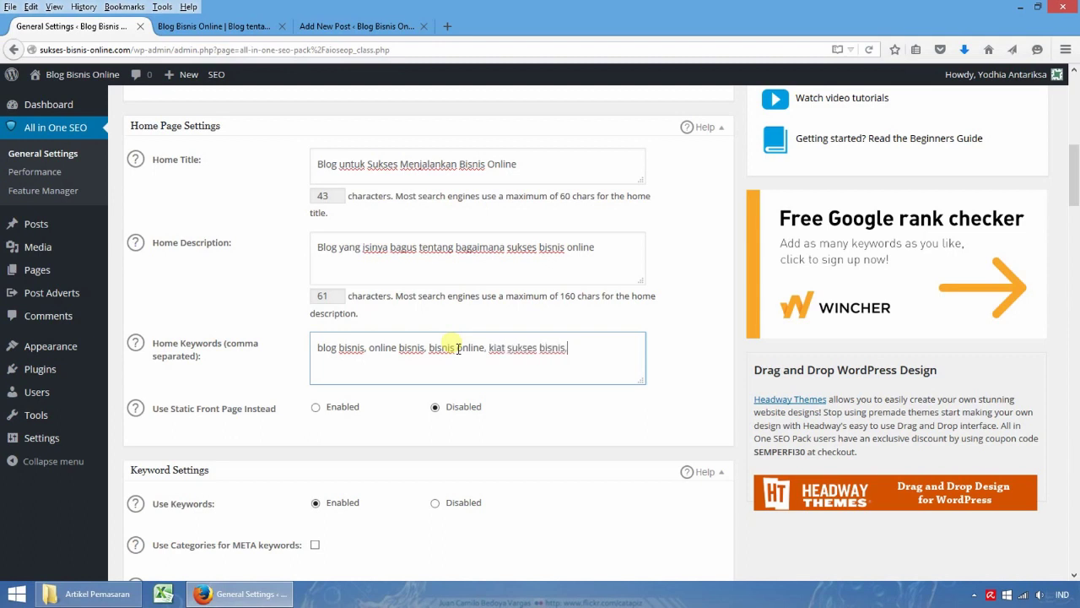
{"action": "type", "text": "at bisnis online.,"}
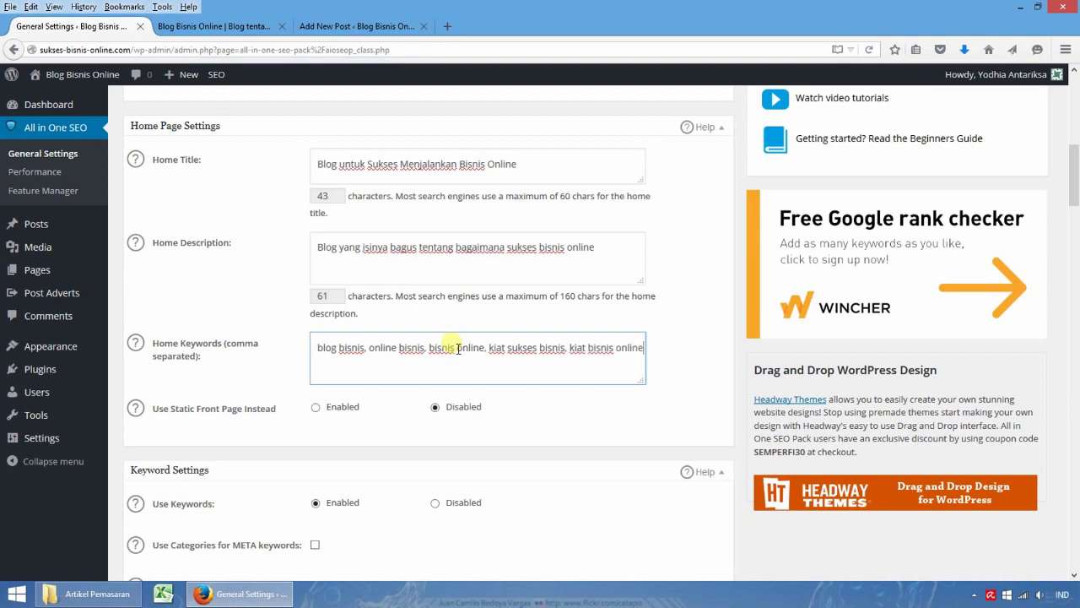
{"action": "key", "text": "BackSpace"}
{"action": "key", "text": "BackSpace"}
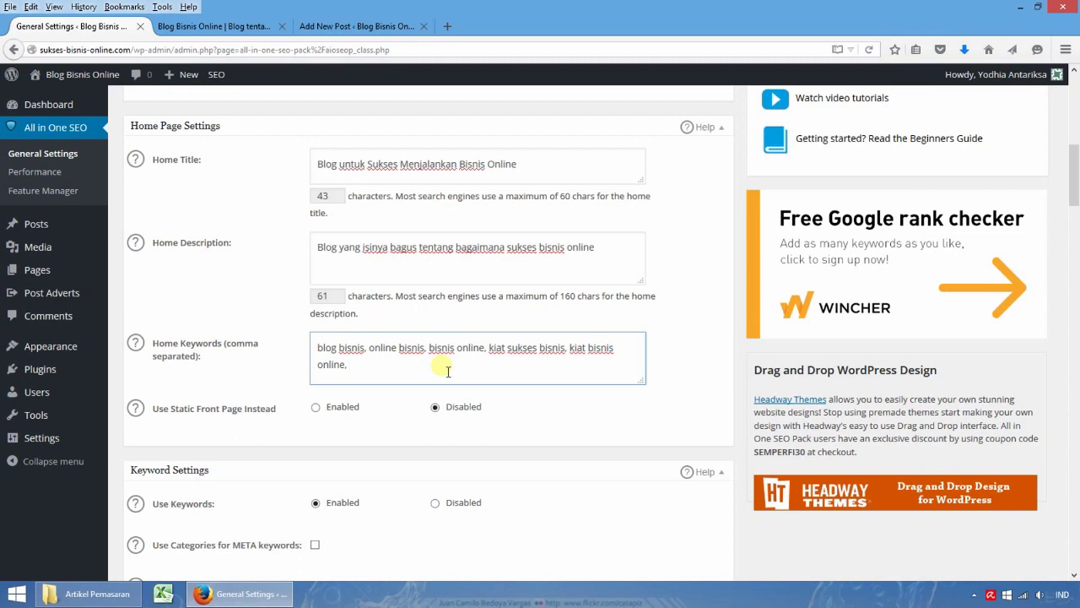
{"action": "type", "text": "peluang bisn"}
{"action": "type", "text": "is online,"}
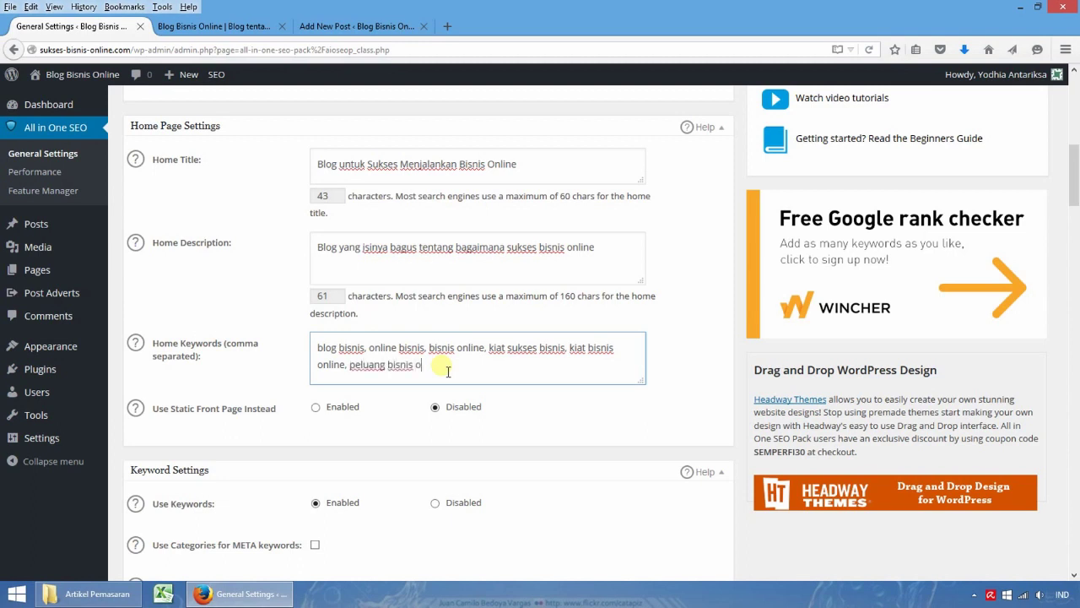
{"action": "type", "text": " bisnis internet, internet"}
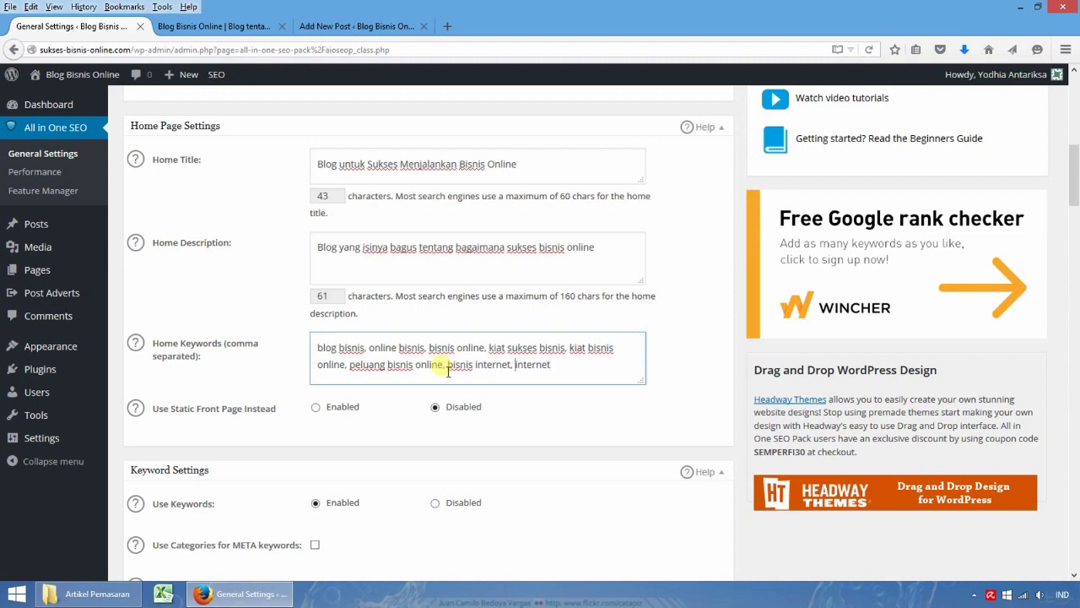
{"action": "type", "text": "sukses bisn"}
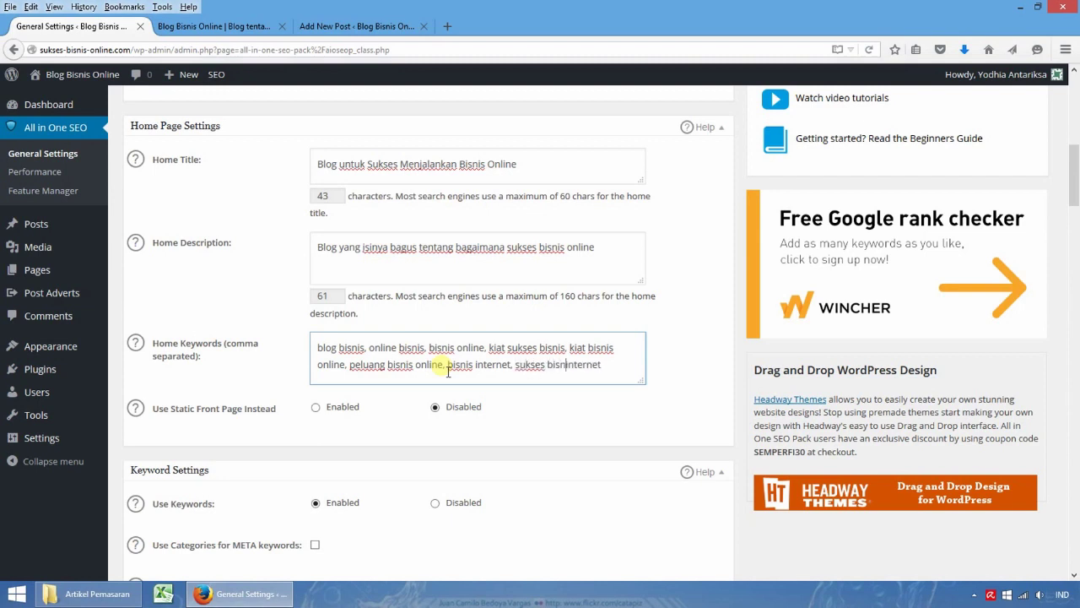
{"action": "type", "text": "is i"}
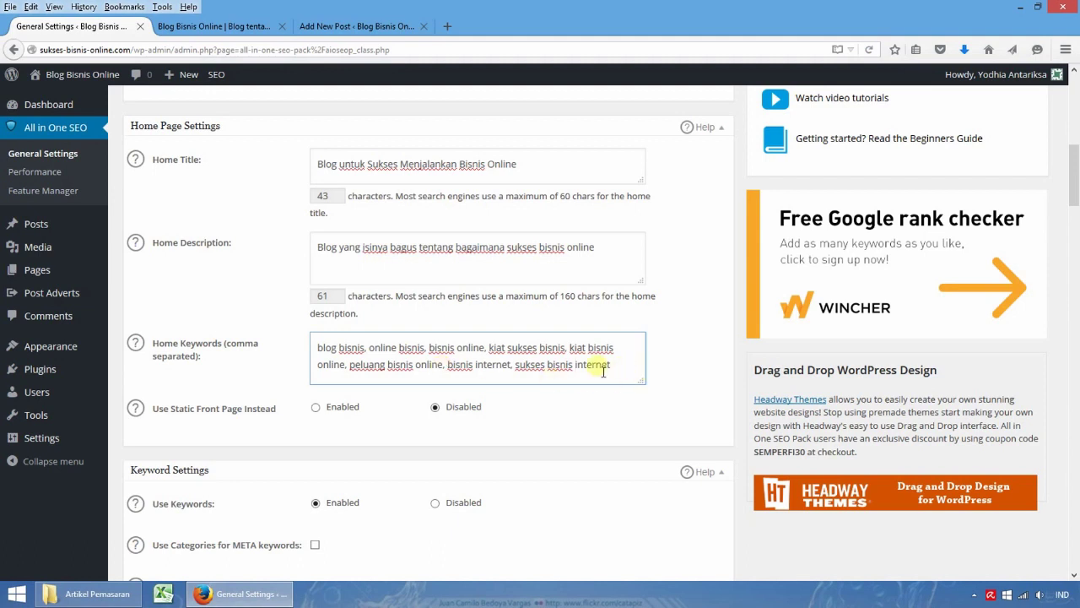
Save the updated All in One SEO general settings and check the stored home page entries.
{"action": "left_click", "coordinate": [623, 368]}
{"action": "scroll", "coordinate": [682, 372], "scroll_direction": "down", "scroll_amount": 5}
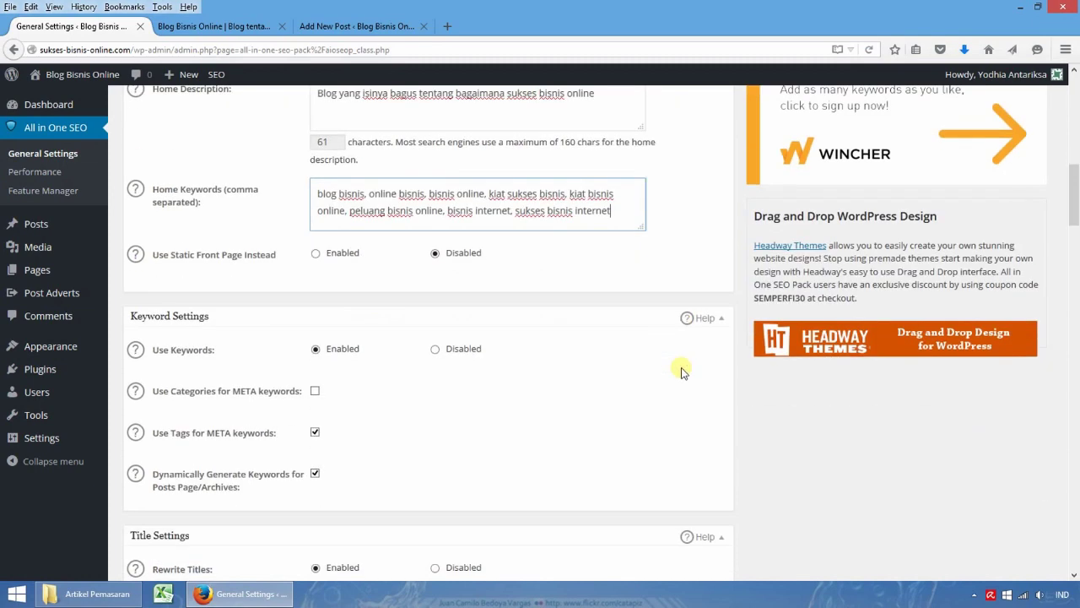
{"action": "scroll", "coordinate": [681, 372], "scroll_direction": "down", "scroll_amount": 4}
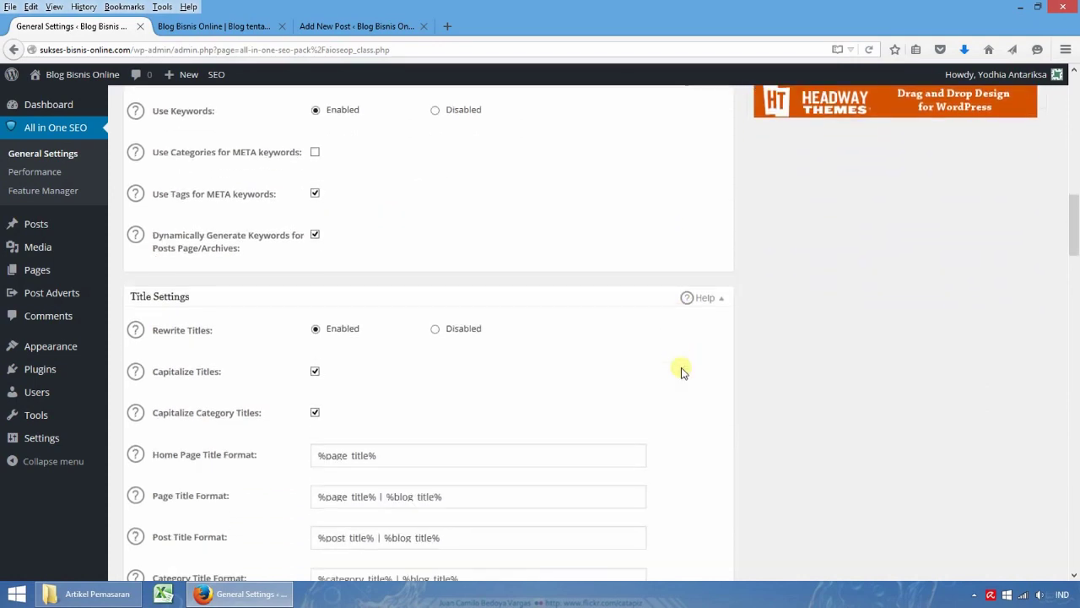
{"action": "scroll", "coordinate": [681, 372], "scroll_direction": "down", "scroll_amount": 1}
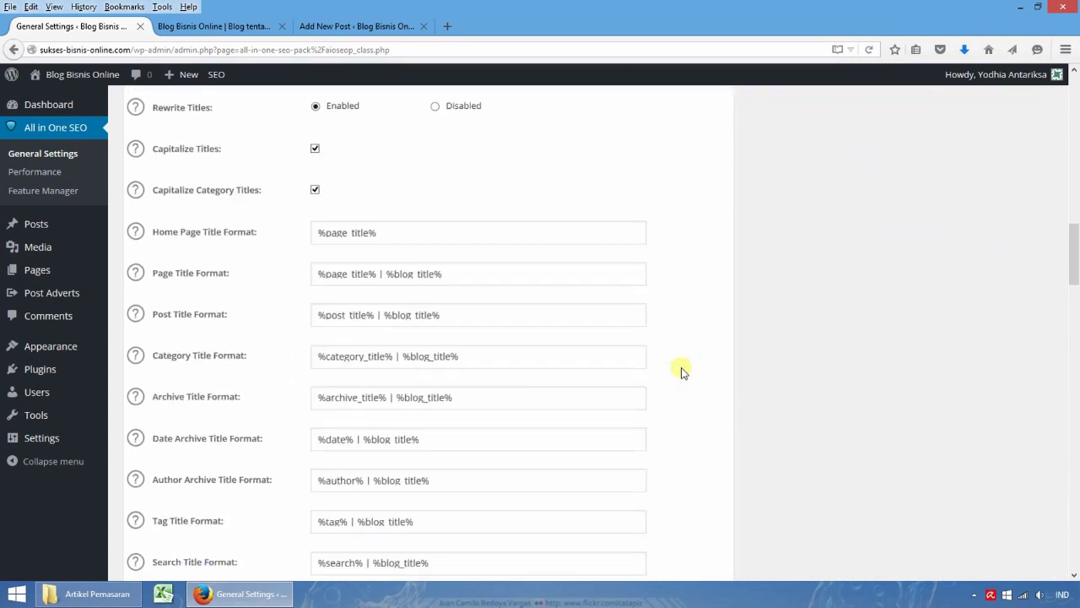
{"action": "scroll", "coordinate": [681, 372], "scroll_direction": "down", "scroll_amount": 3}
{"action": "scroll", "coordinate": [683, 372], "scroll_direction": "down", "scroll_amount": 3}
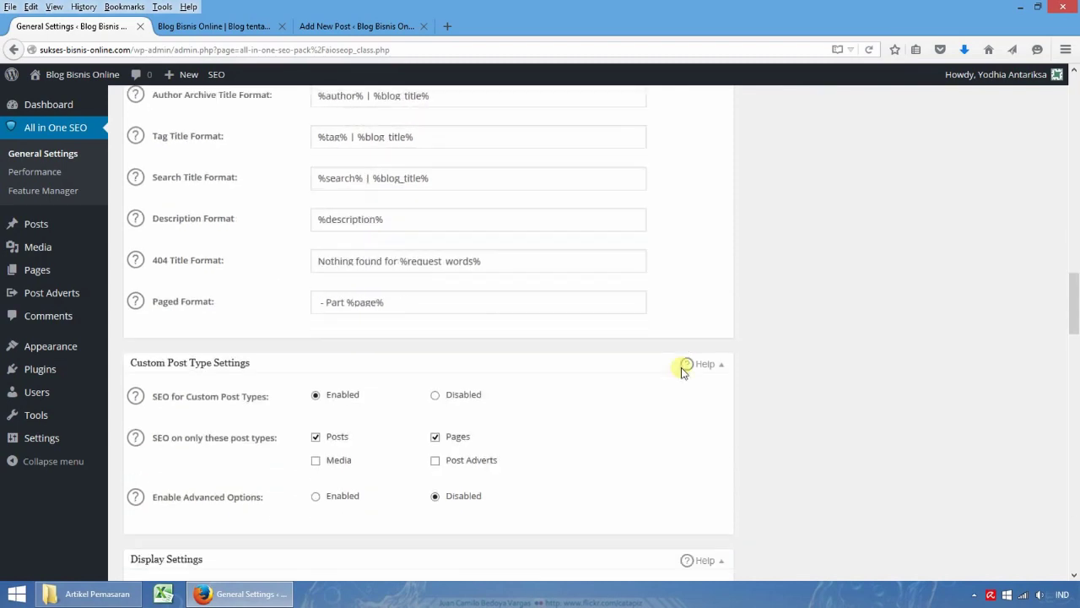
{"action": "scroll", "coordinate": [684, 372], "scroll_direction": "down", "scroll_amount": 2}
{"action": "scroll", "coordinate": [684, 372], "scroll_direction": "down", "scroll_amount": 5}
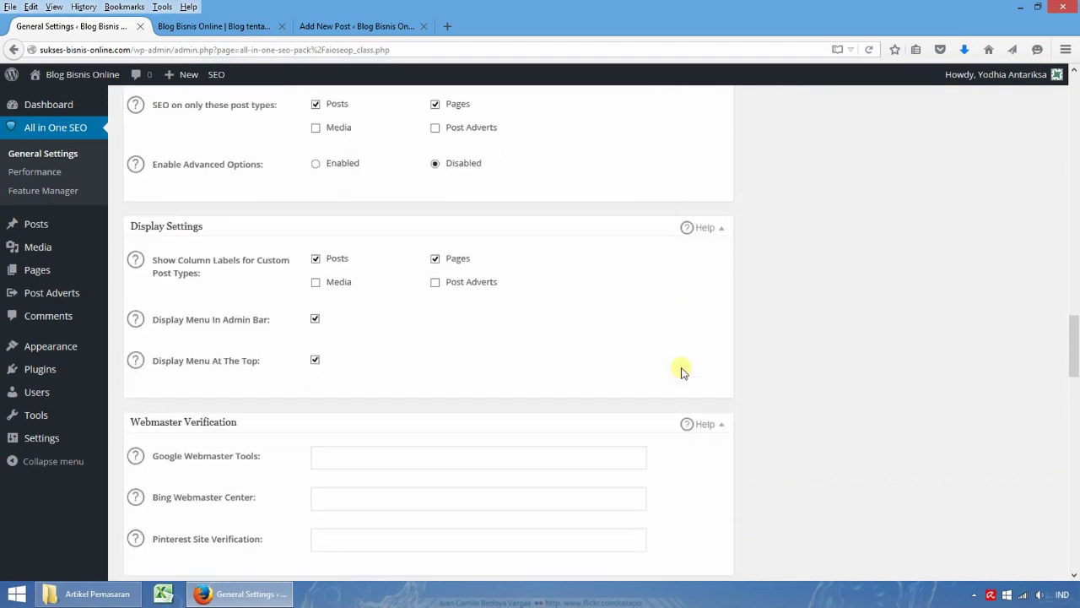
{"action": "scroll", "coordinate": [684, 372], "scroll_direction": "down", "scroll_amount": 6}
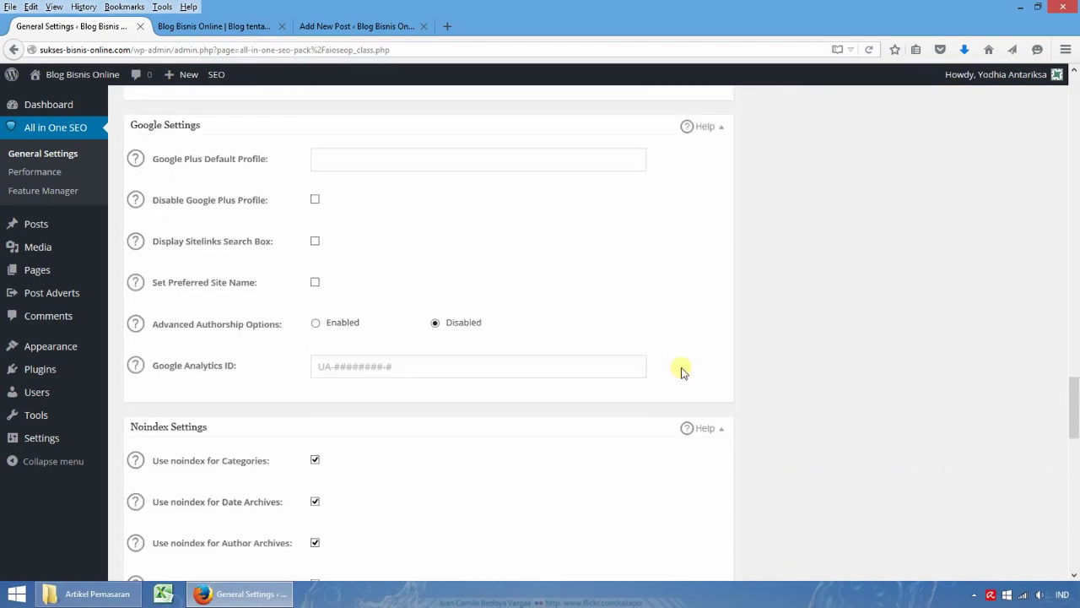
{"action": "scroll", "coordinate": [683, 372], "scroll_direction": "down", "scroll_amount": 5}
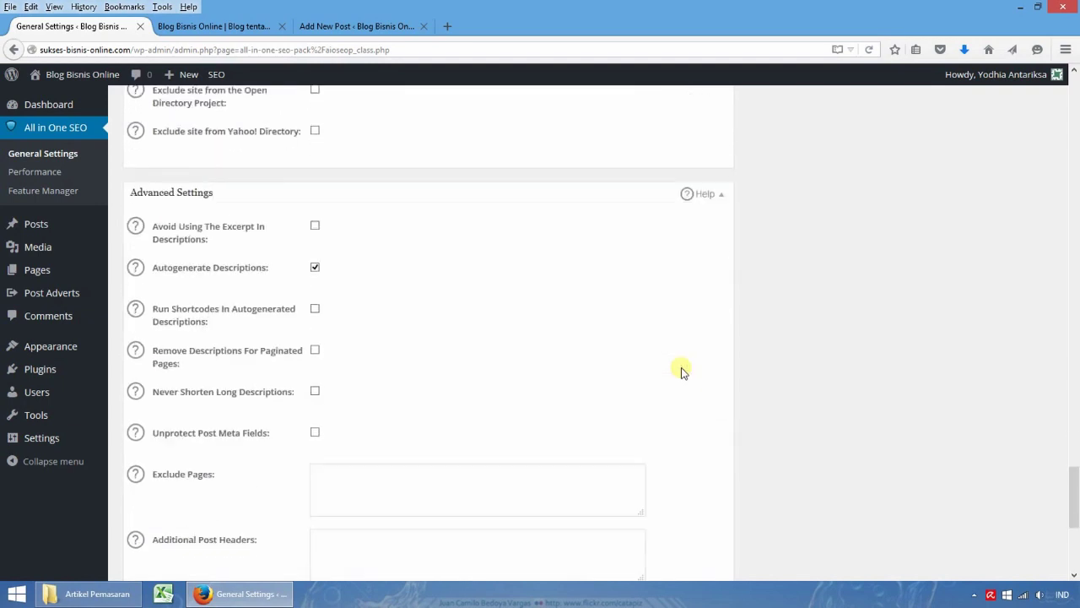
{"action": "scroll", "coordinate": [683, 372], "scroll_direction": "down", "scroll_amount": 1}
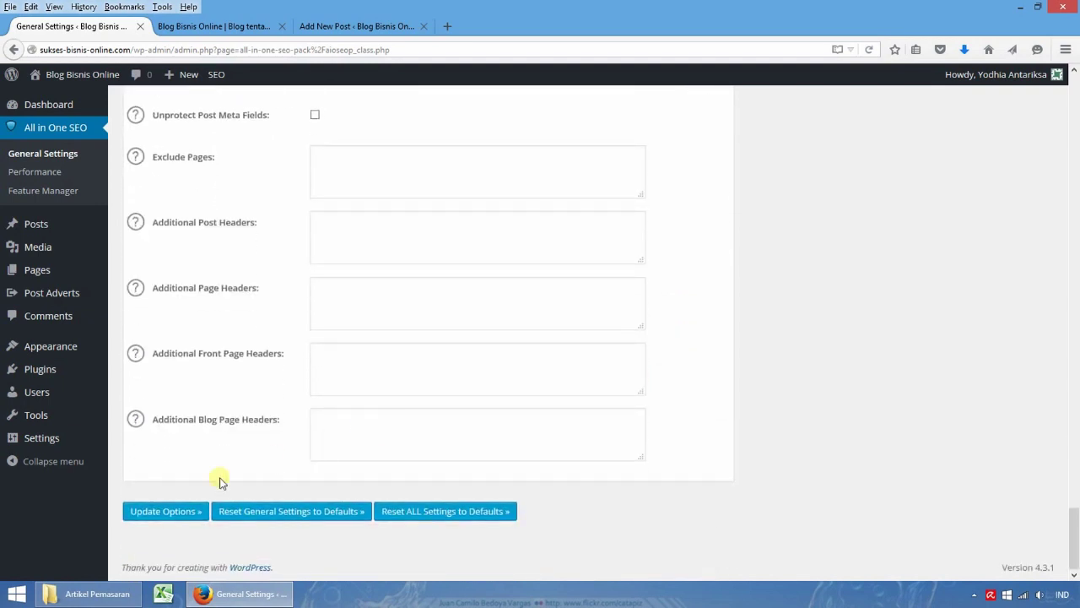
{"action": "left_click", "coordinate": [173, 513]}
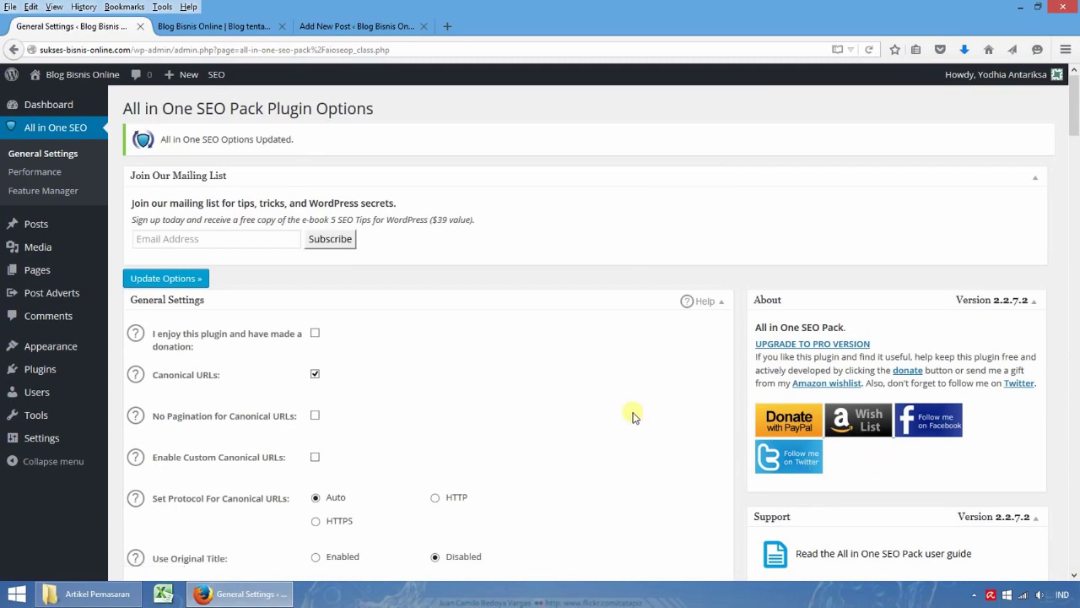
{"action": "scroll", "coordinate": [633, 415], "scroll_direction": "down", "scroll_amount": 5}
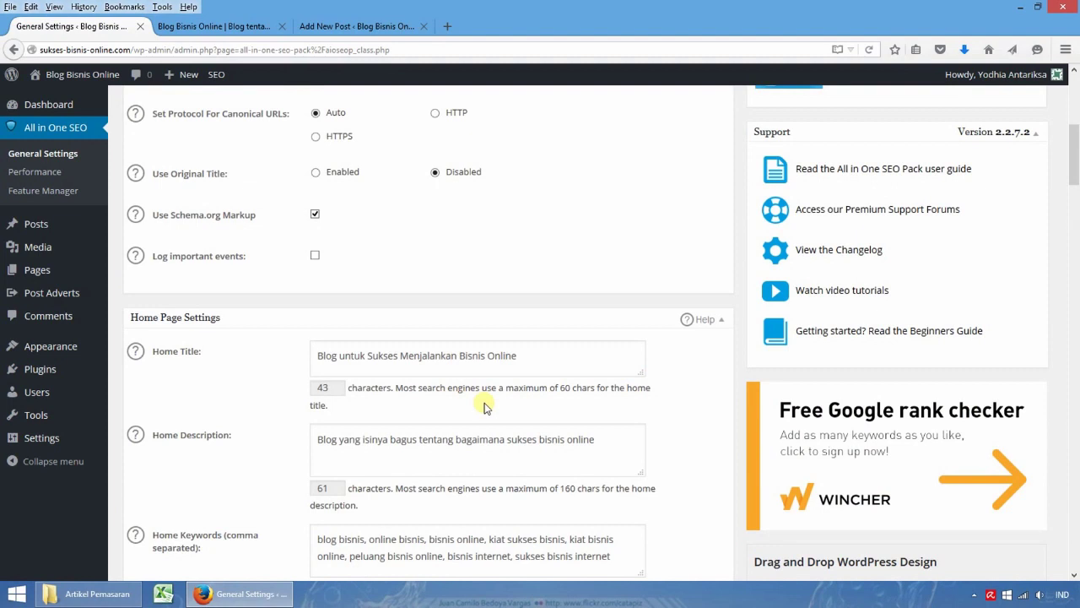
{"action": "scroll", "coordinate": [485, 408], "scroll_direction": "up", "scroll_amount": 4}
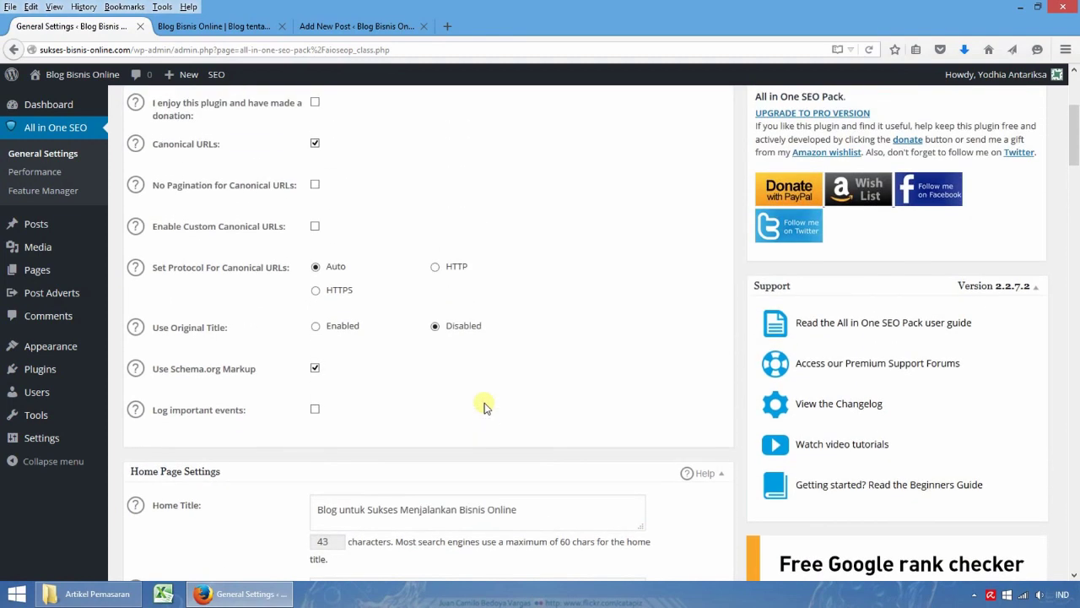
{"action": "scroll", "coordinate": [485, 408], "scroll_direction": "up", "scroll_amount": 1}
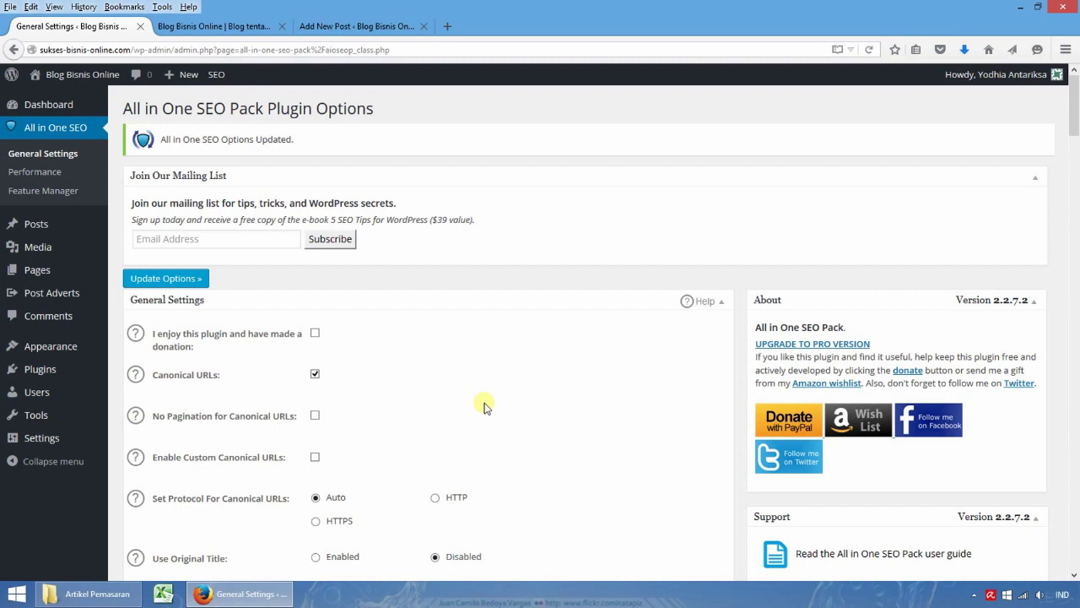
In the new post about Twitter marketing, insert a read-more break after the third paragraph and remove the extra blank lines below it.
{"action": "left_click", "coordinate": [378, 33]}
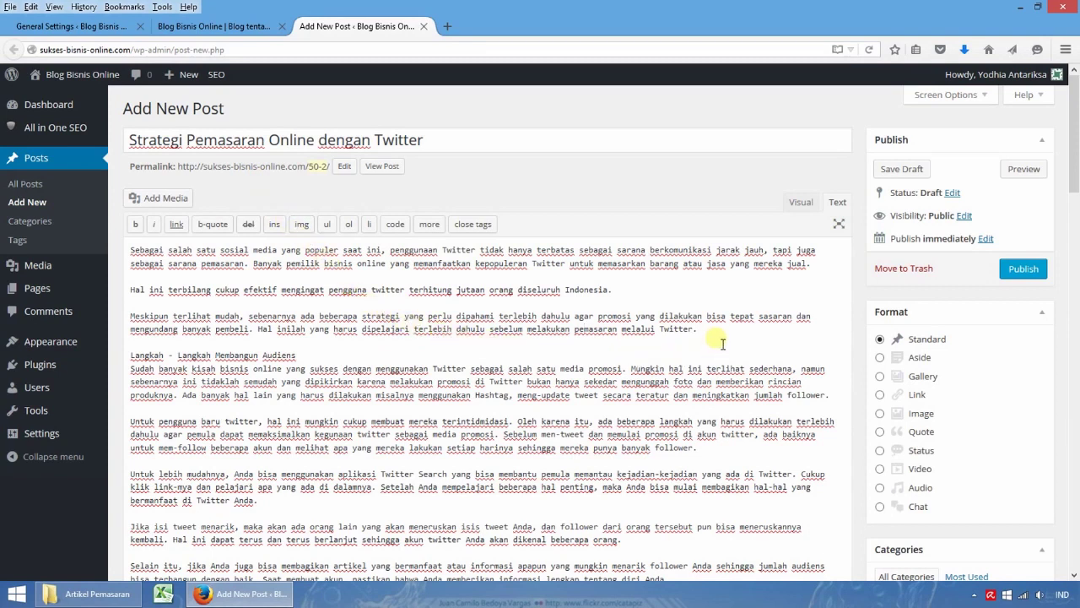
{"action": "left_click", "coordinate": [429, 224]}
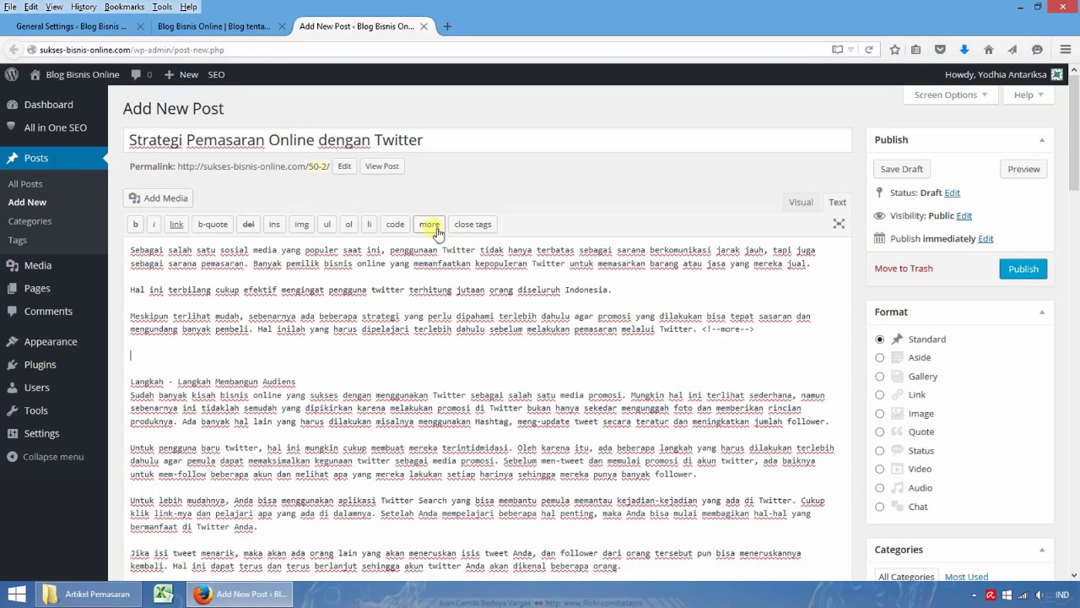
{"action": "key", "text": "Delete"}
{"action": "key", "text": "Delete"}
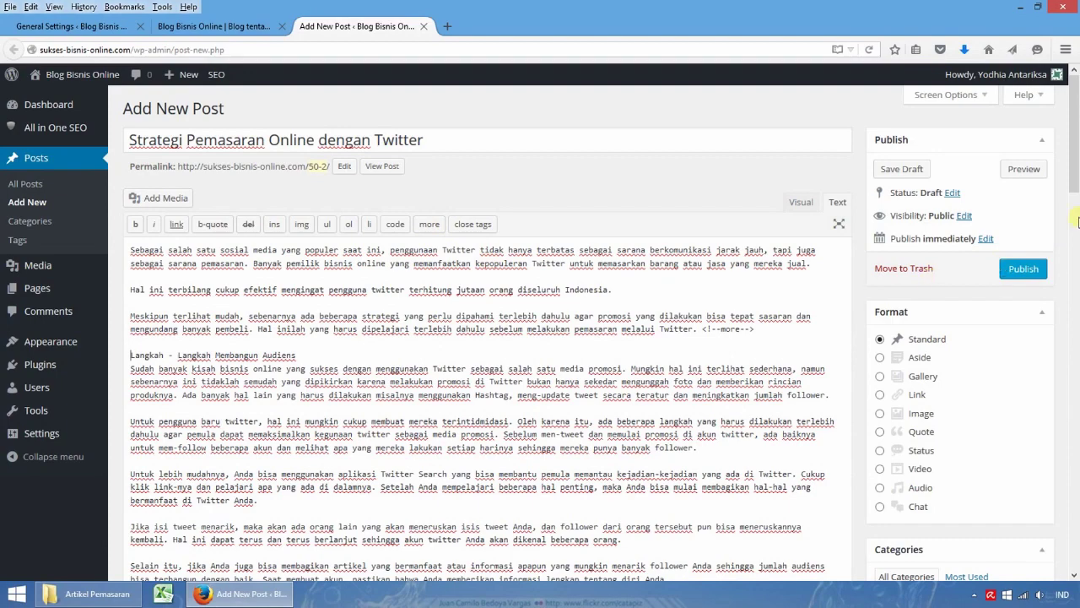
Assign the post to the Social Media Marketing category and add the tags "twitter marketging", "strategi pemasara" and "social media marketing".
{"action": "scroll", "coordinate": [1077, 177], "scroll_direction": "down", "scroll_amount": 5}
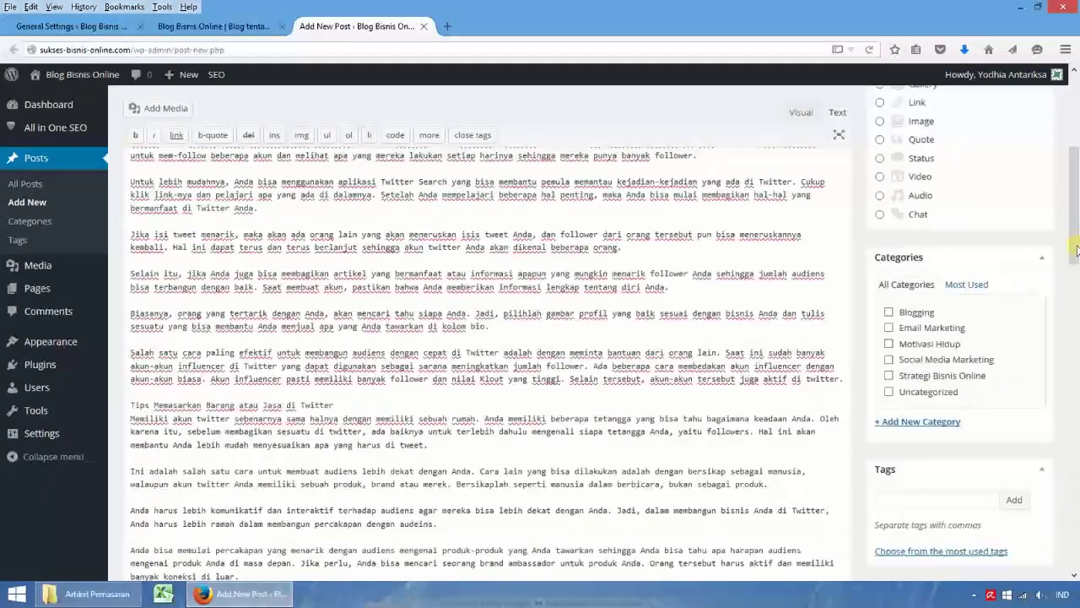
{"action": "left_click", "coordinate": [965, 364]}
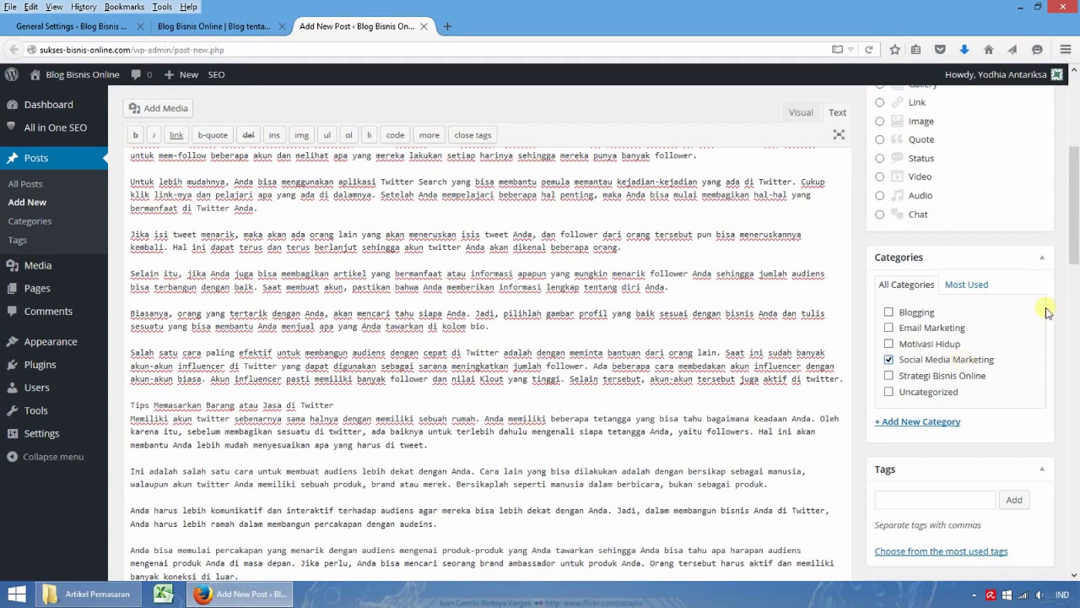
{"action": "scroll", "coordinate": [1013, 355], "scroll_direction": "down", "scroll_amount": 2}
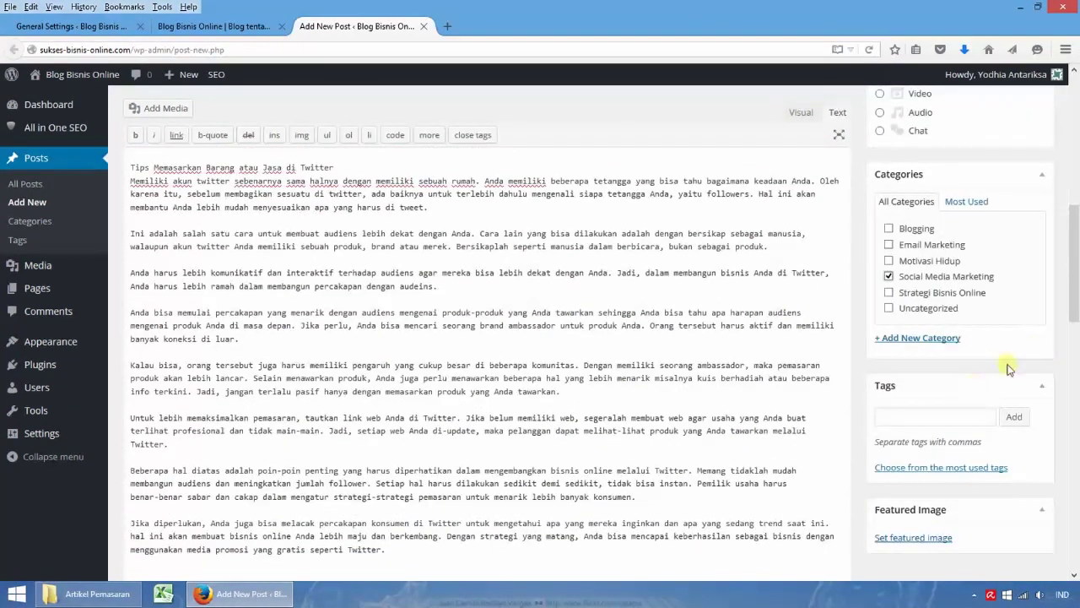
{"action": "left_click", "coordinate": [938, 418]}
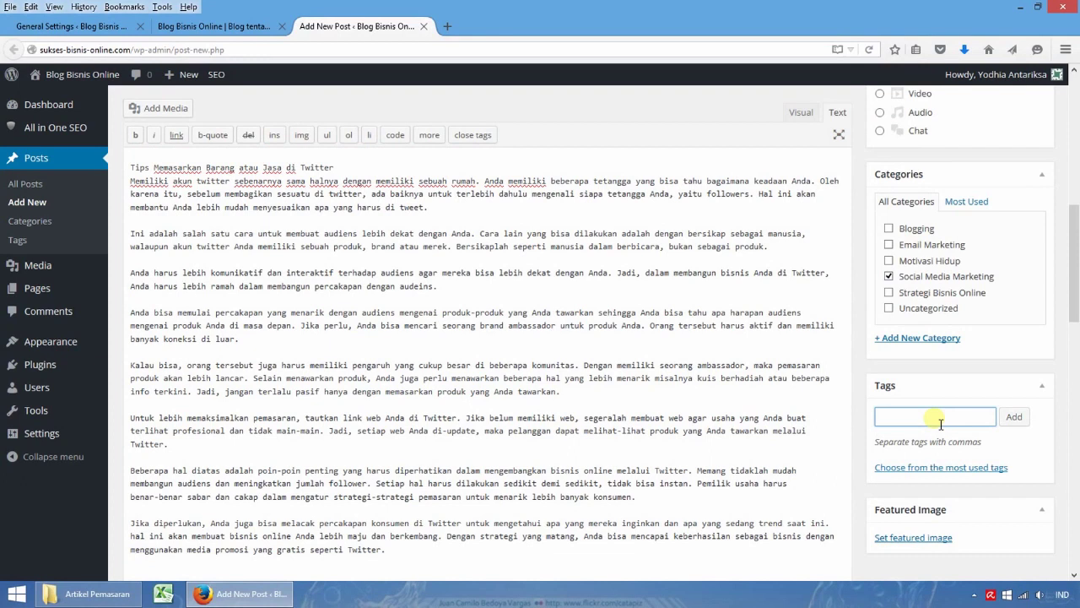
{"action": "type", "text": "twitter mar"}
{"action": "type", "text": "keting, st"}
{"action": "type", "text": "rategi pemadsara"}
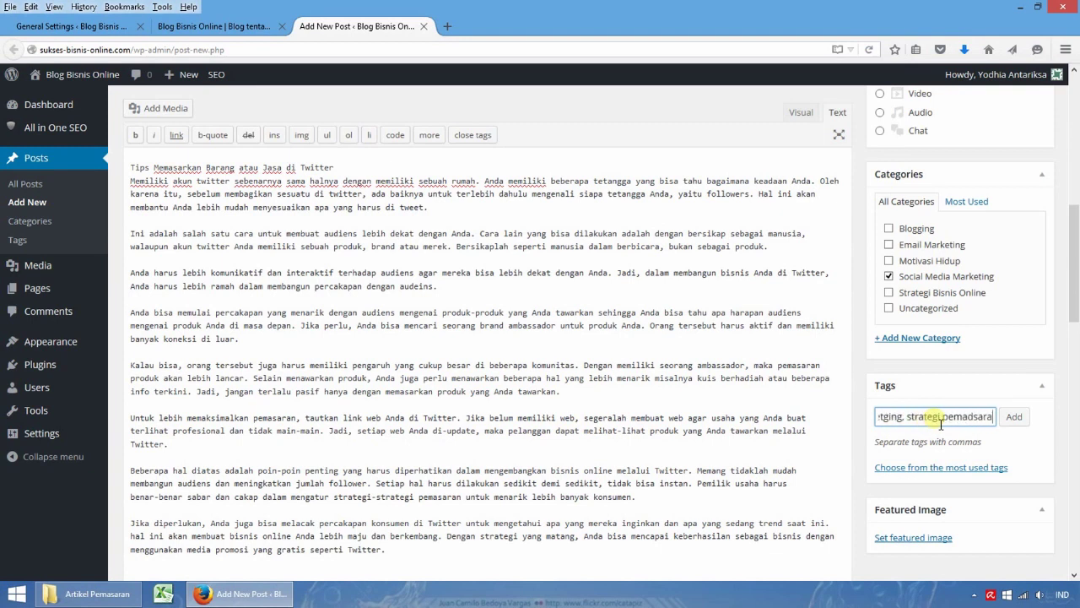
{"action": "key", "text": "BackSpace"}
{"action": "key", "text": "BackSpace"}
{"action": "key", "text": "BackSpace"}
{"action": "key", "text": "BackSpace"}
{"action": "key", "text": "BackSpace"}
{"action": "type", "text": "sa"}
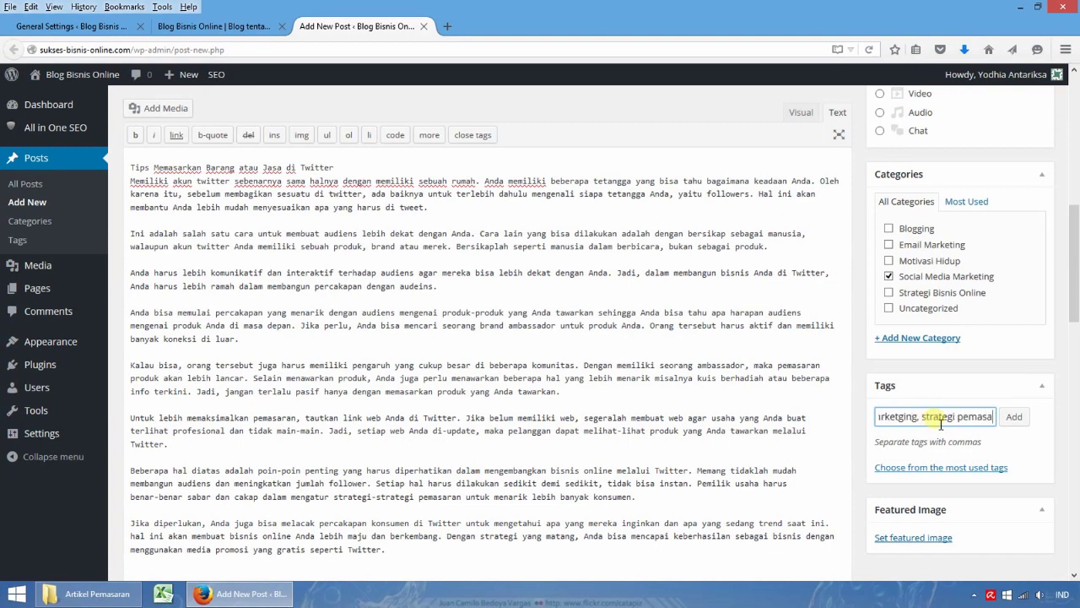
{"action": "type", "text": "ra, soc"}
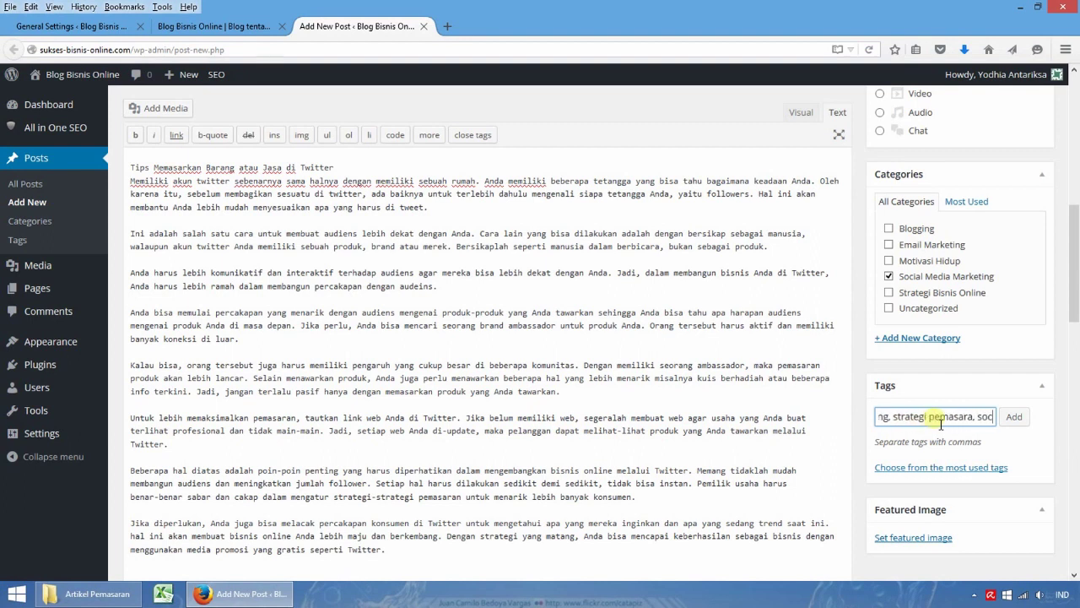
{"action": "type", "text": "ial media marketing"}
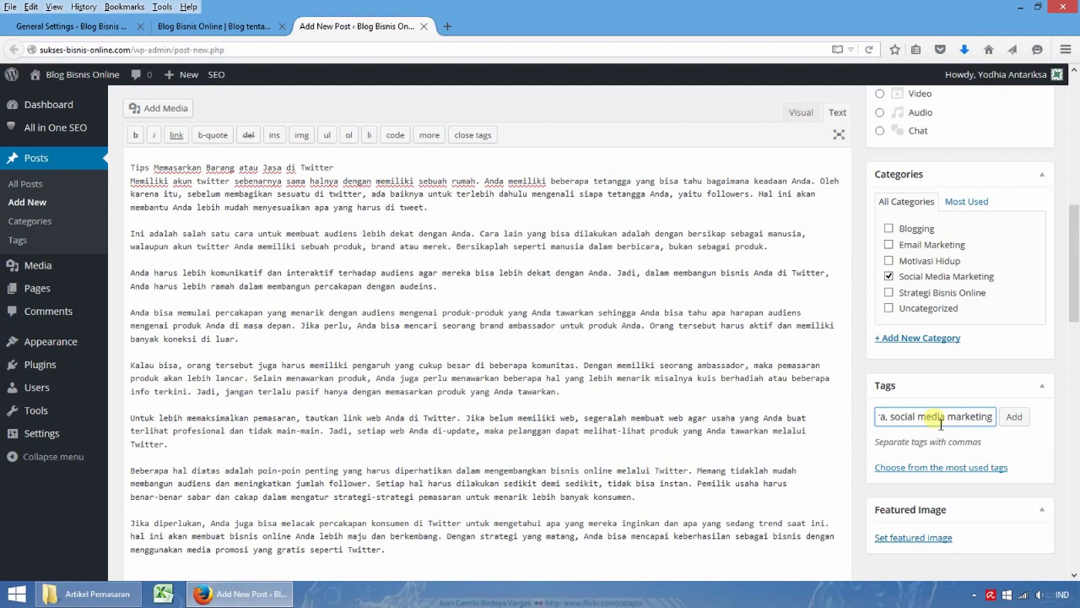
{"action": "left_click", "coordinate": [1013, 417]}
Copy the post title "Strategi Pemasaran Online dengan Twitter" into the post's All in One SEO Pack title.
{"action": "scroll", "coordinate": [691, 402], "scroll_direction": "down", "scroll_amount": 2}
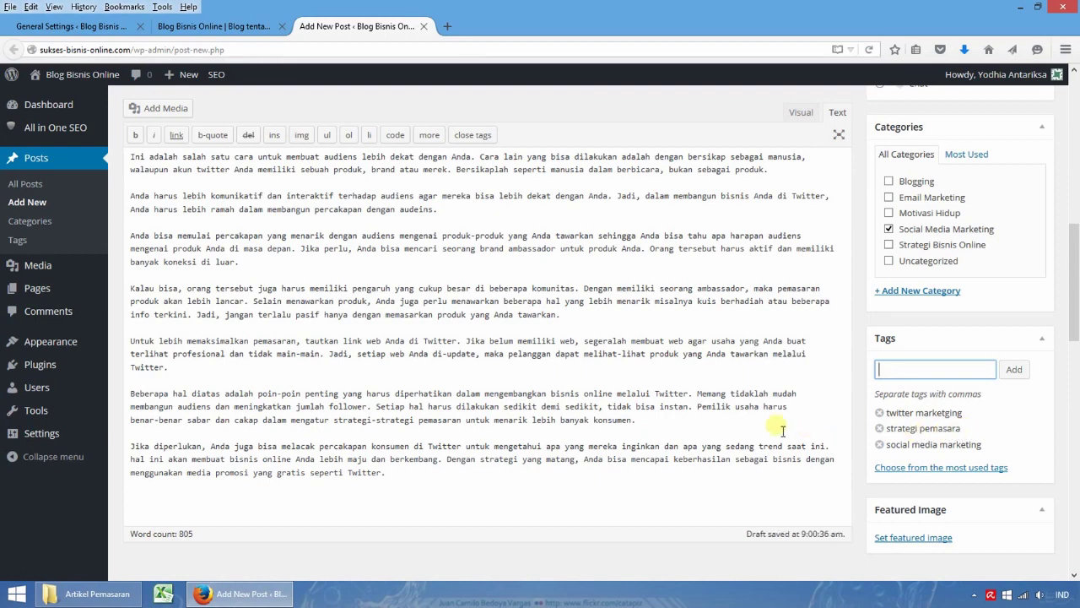
{"action": "left_click_drag", "start_coordinate": [1074, 275], "coordinate": [1075, 385]}
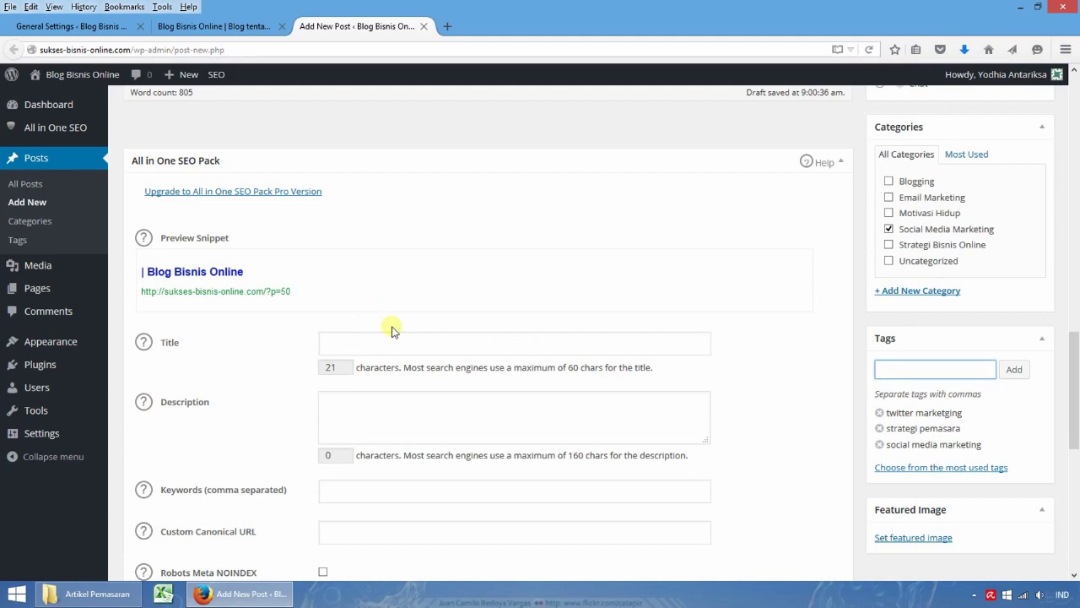
{"action": "scroll", "coordinate": [393, 326], "scroll_direction": "down", "scroll_amount": 2}
{"action": "left_click", "coordinate": [416, 275]}
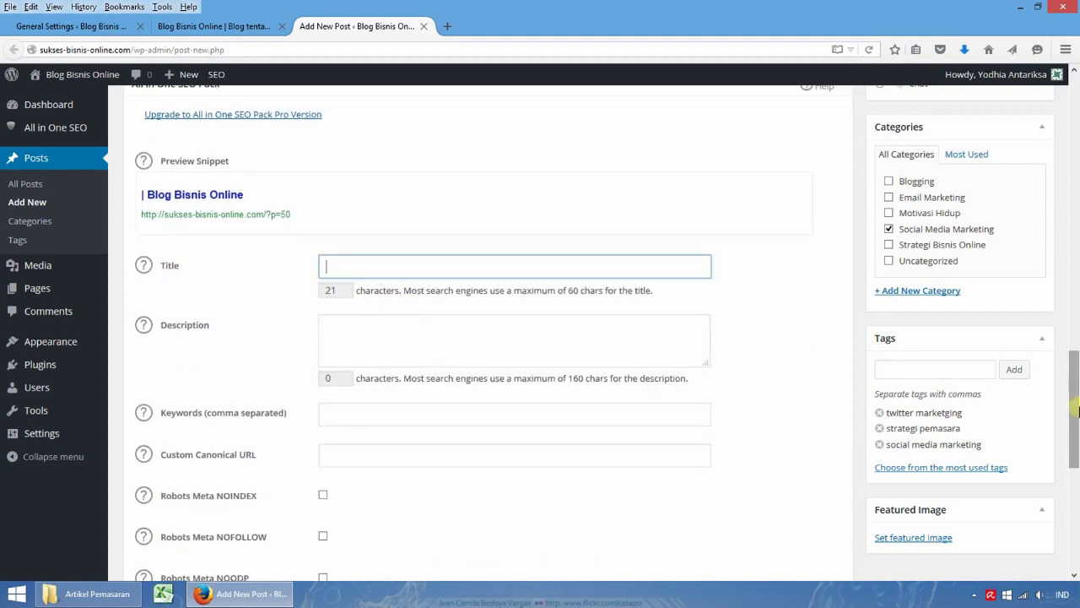
{"action": "left_click_drag", "start_coordinate": [1075, 412], "coordinate": [1077, 166]}
{"action": "scroll", "coordinate": [1078, 167], "scroll_direction": "up", "scroll_amount": 10}
{"action": "left_click_drag", "start_coordinate": [425, 140], "coordinate": [118, 135]}
{"action": "right_click", "coordinate": [201, 152]}
{"action": "left_click", "coordinate": [245, 226]}
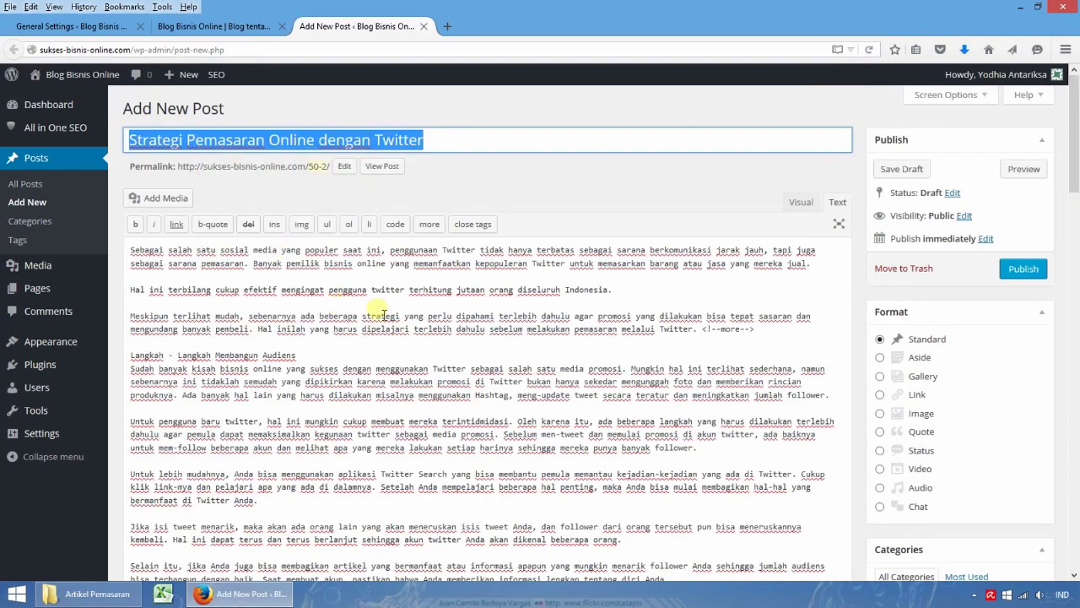
{"action": "scroll", "coordinate": [384, 314], "scroll_direction": "down", "scroll_amount": 5}
{"action": "scroll", "coordinate": [384, 314], "scroll_direction": "down", "scroll_amount": 10}
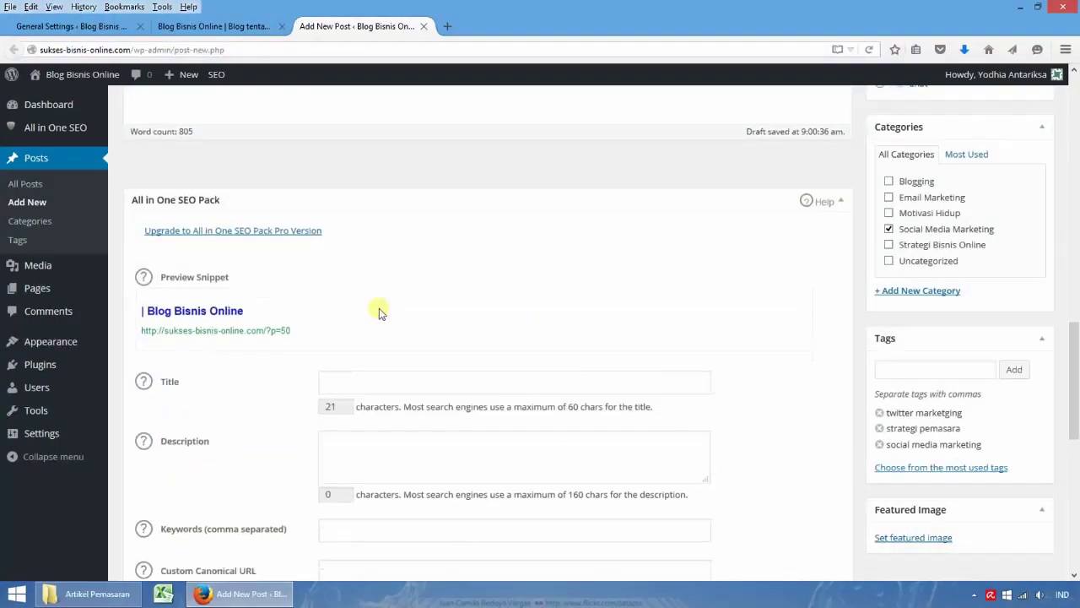
{"action": "left_click", "coordinate": [349, 241]}
{"action": "right_click", "coordinate": [349, 242]}
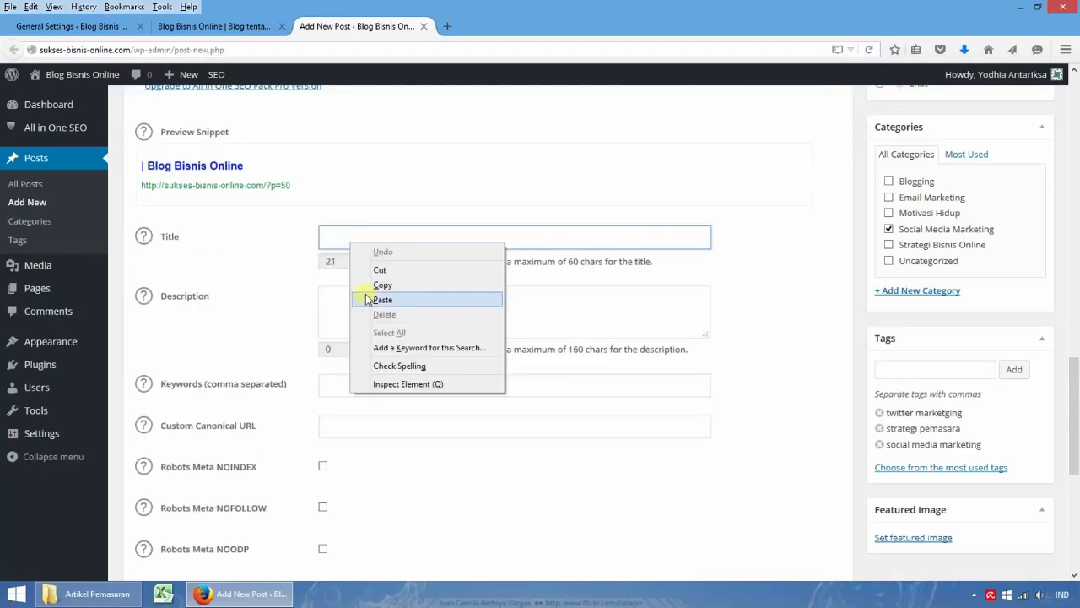
{"action": "left_click", "coordinate": [372, 297]}
Set the post's SEO description to "Artikel yang sangat bagus tentang strategi pemasaran melalui twitter".
{"action": "left_click", "coordinate": [355, 304]}
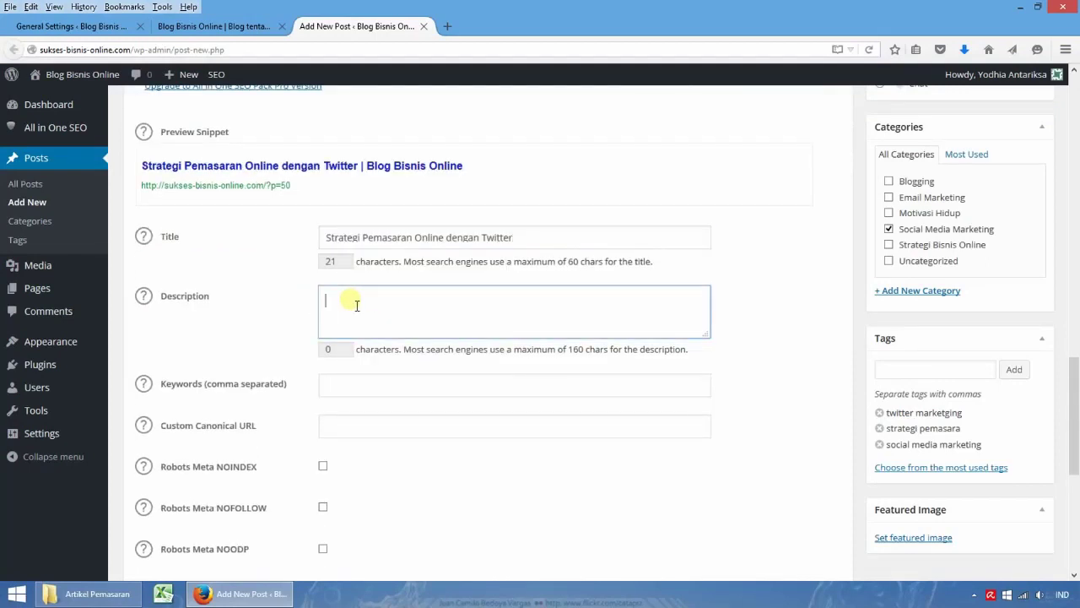
{"action": "type", "text": "A"}
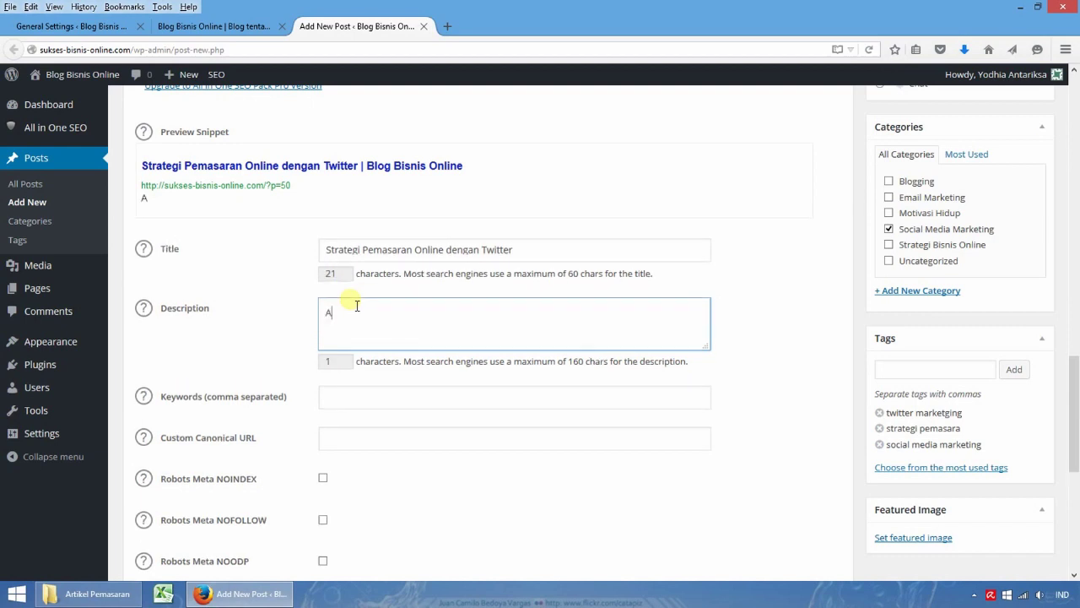
{"action": "type", "text": "rtikel yang"}
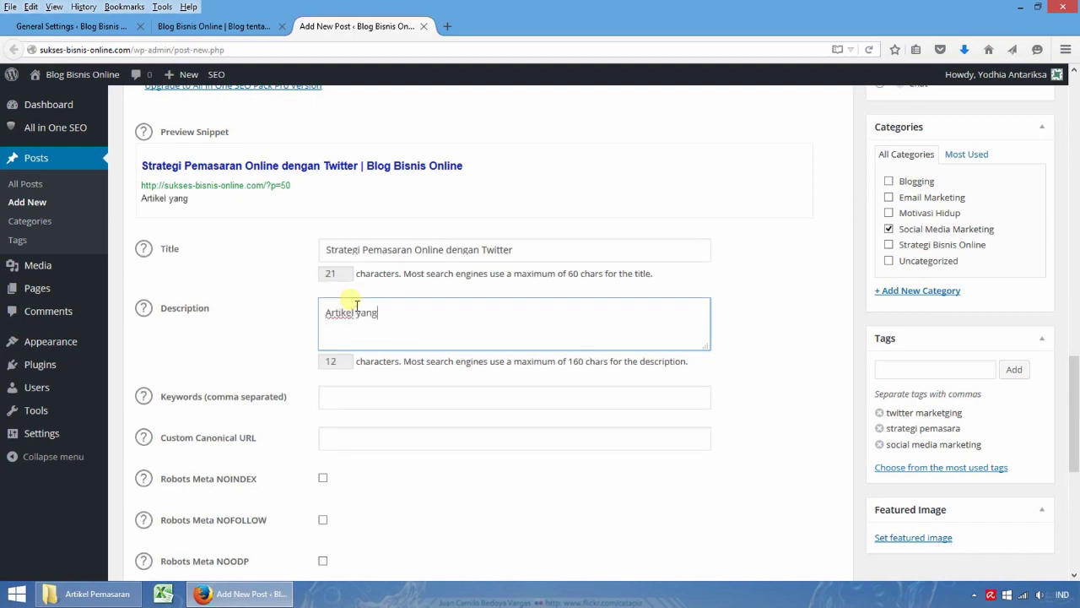
{"action": "type", "text": " sangat bagus t"}
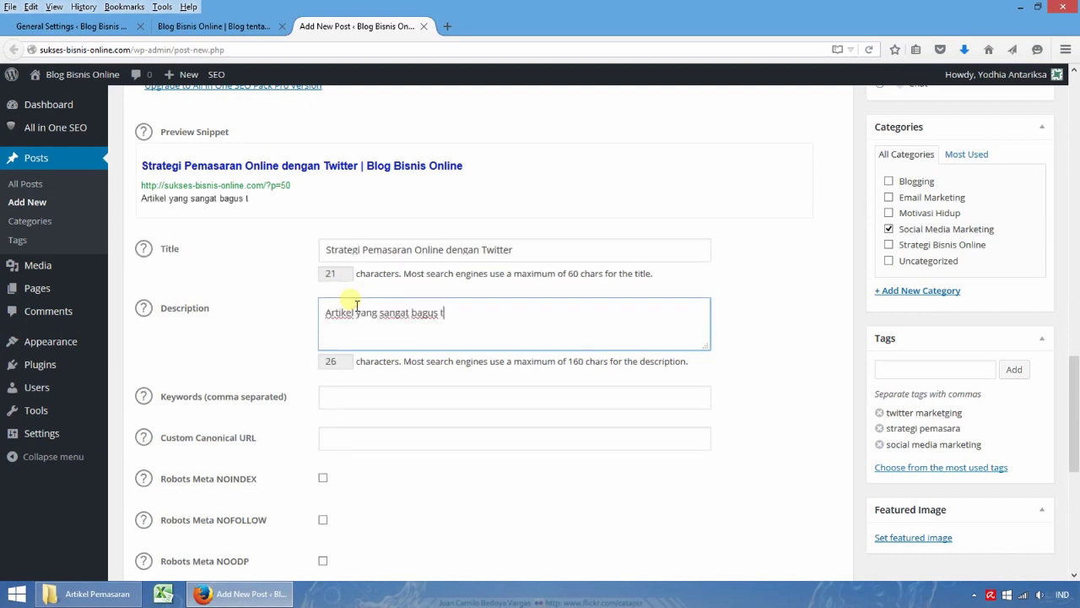
{"action": "type", "text": "entang strategi pemasara"}
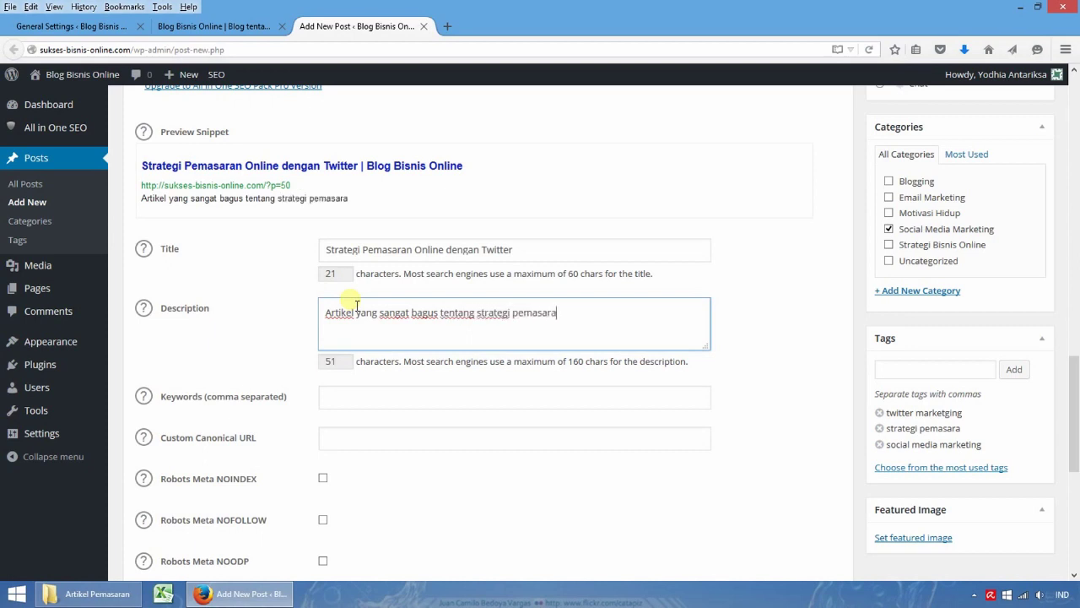
{"action": "type", "text": "n melalui twitter"}
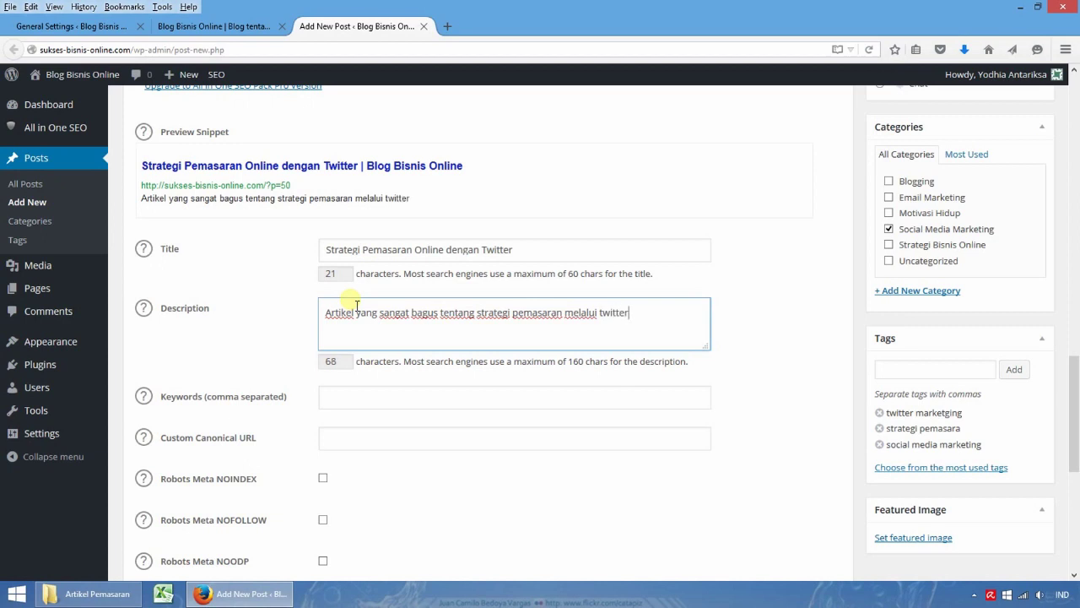
Set the post's SEO keywords to "Strategi Pemasaran, pemasaran Online, Twitter", adapting a pasted copy of the post title.
{"action": "left_click", "coordinate": [387, 405]}
{"action": "right_click", "coordinate": [381, 401]}
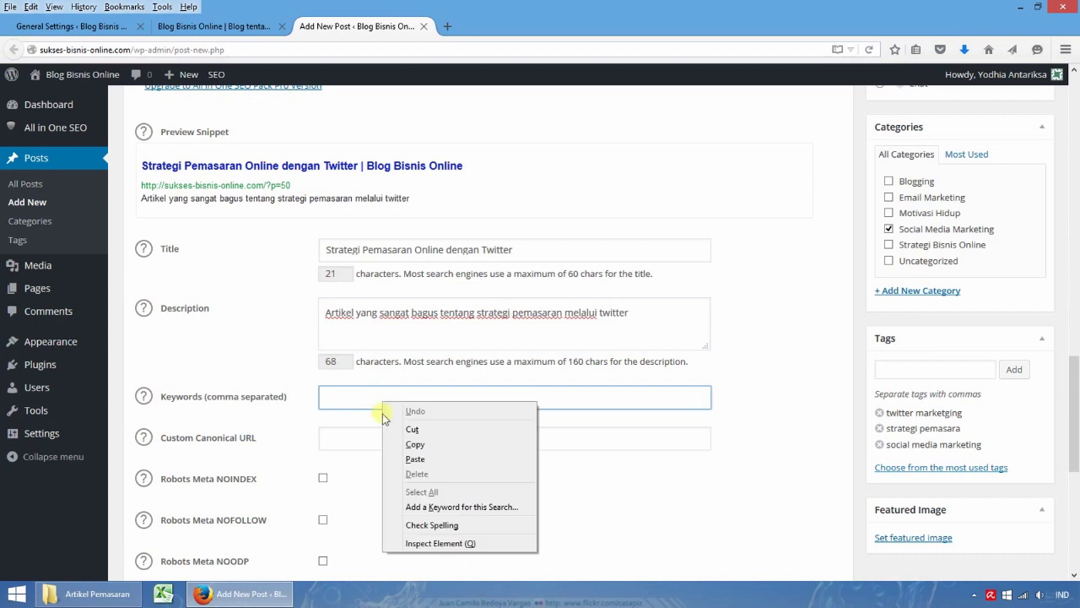
{"action": "left_click", "coordinate": [414, 460]}
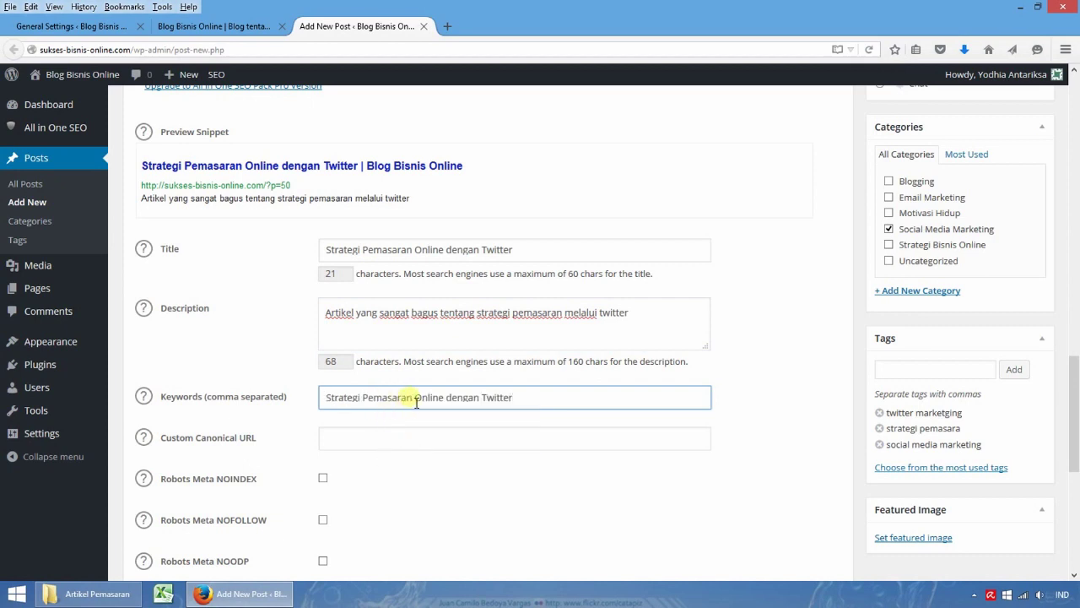
{"action": "left_click", "coordinate": [413, 397]}
{"action": "type", "text": ","}
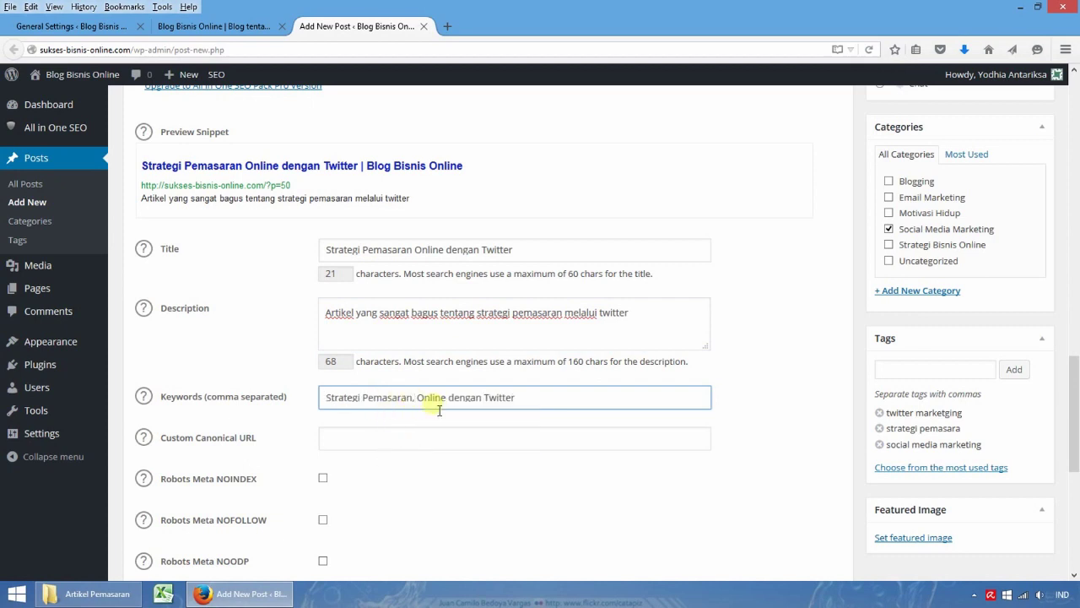
{"action": "type", "text": " pemasaran"}
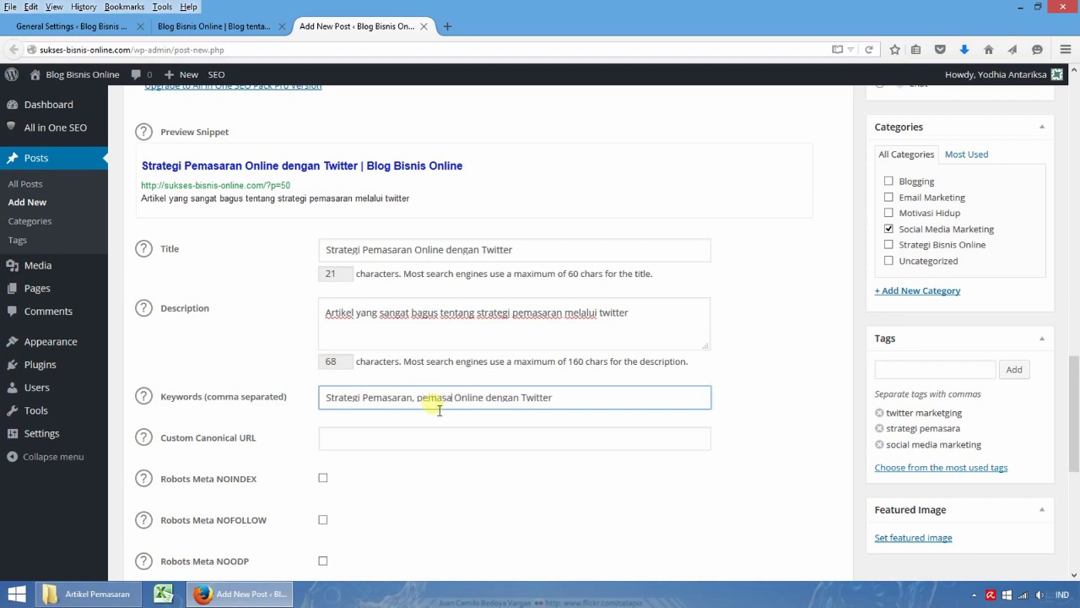
{"action": "key", "text": "BackSpace"}
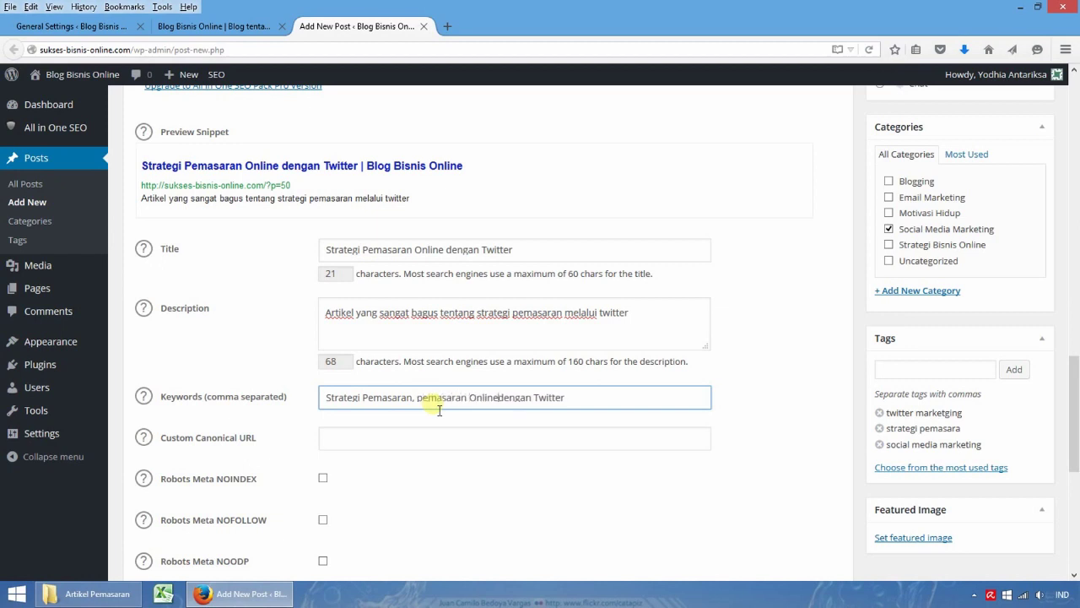
{"action": "type", "text": ","}
{"action": "key", "text": "Delete"}
{"action": "key", "text": "Delete"}
{"action": "key", "text": "Delete"}
{"action": "key", "text": "Delete"}
{"action": "key", "text": "Delete"}
{"action": "key", "text": "Delete"}
{"action": "key", "text": "Delete"}
{"action": "key", "text": "Delete"}
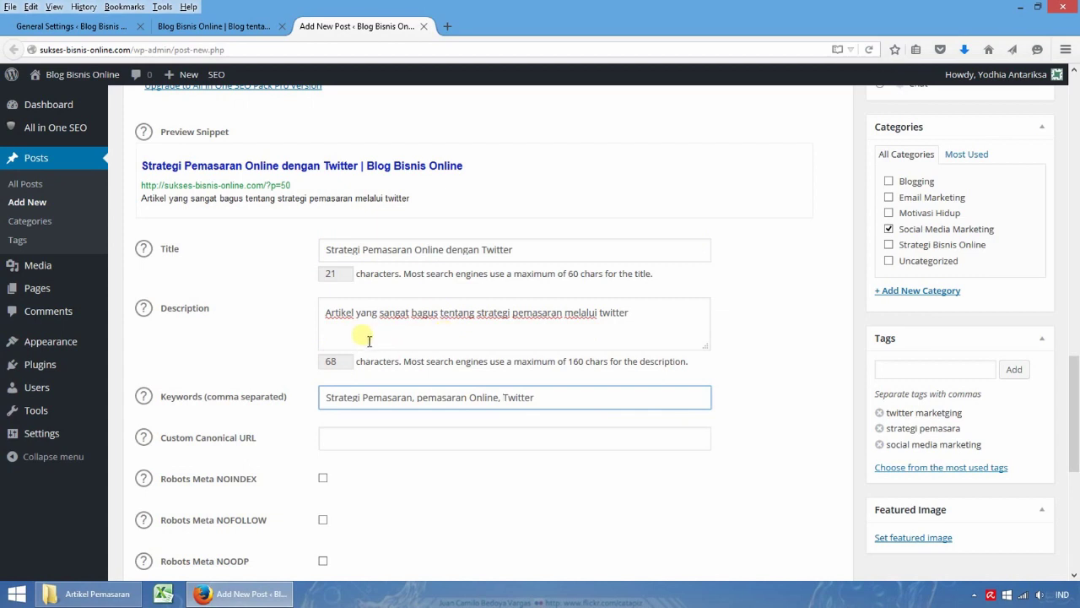
Publish the Twitter marketing post with its SEO title, description and keywords filled in.
{"action": "left_click_drag", "start_coordinate": [328, 312], "coordinate": [681, 324]}
{"action": "left_click", "coordinate": [770, 333]}
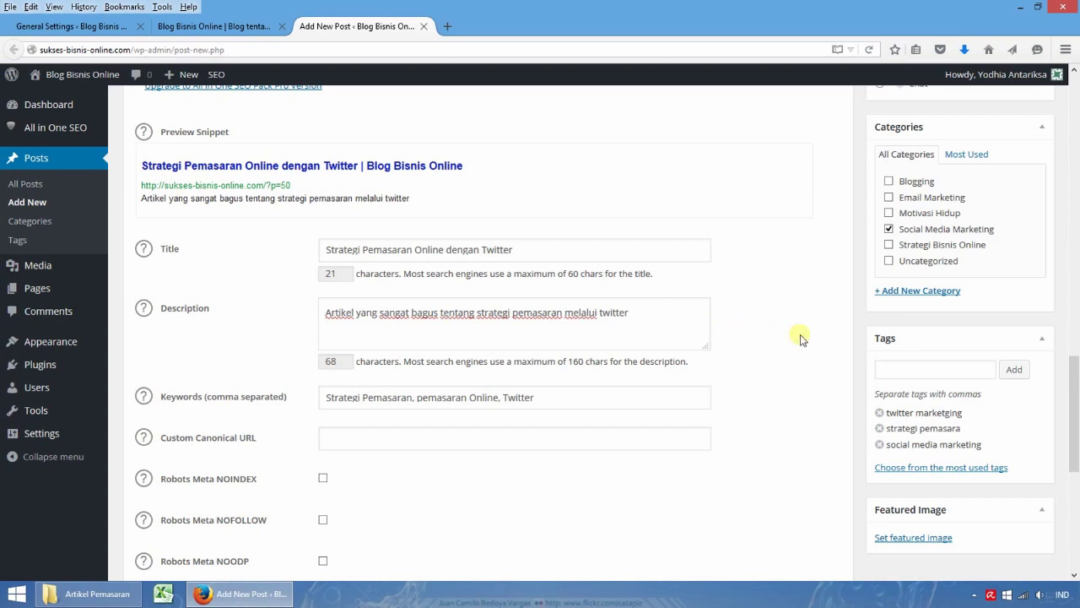
{"action": "left_click_drag", "start_coordinate": [1074, 401], "coordinate": [1075, 336]}
{"action": "left_click", "coordinate": [1026, 244]}
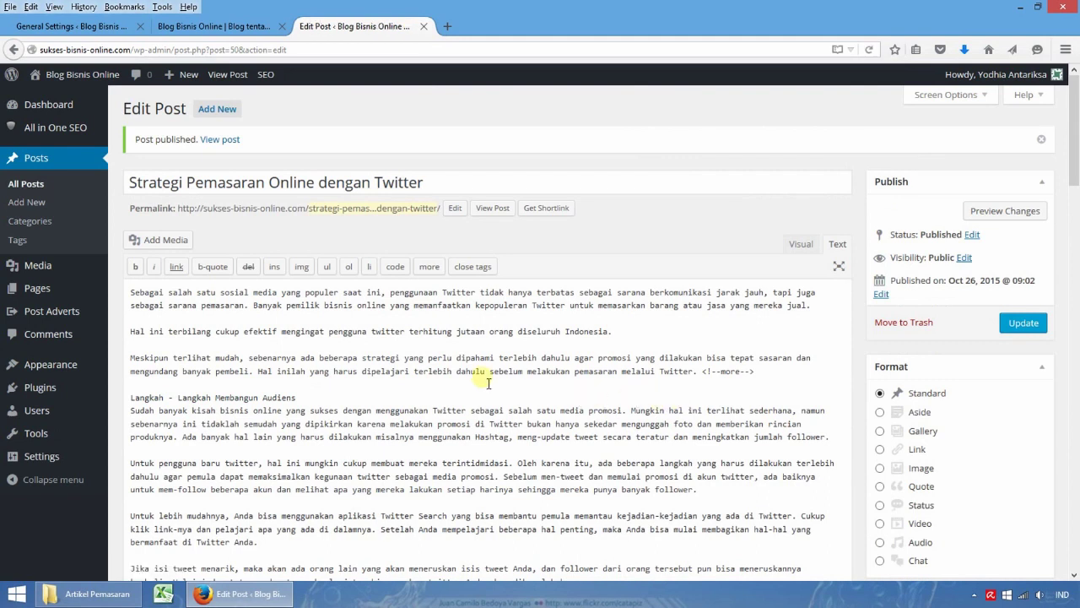
Upload the Twitter image from the Pictures folder, insert it full size before the post's first paragraph, and update the post.
{"action": "left_click", "coordinate": [128, 292]}
{"action": "left_click", "coordinate": [169, 241]}
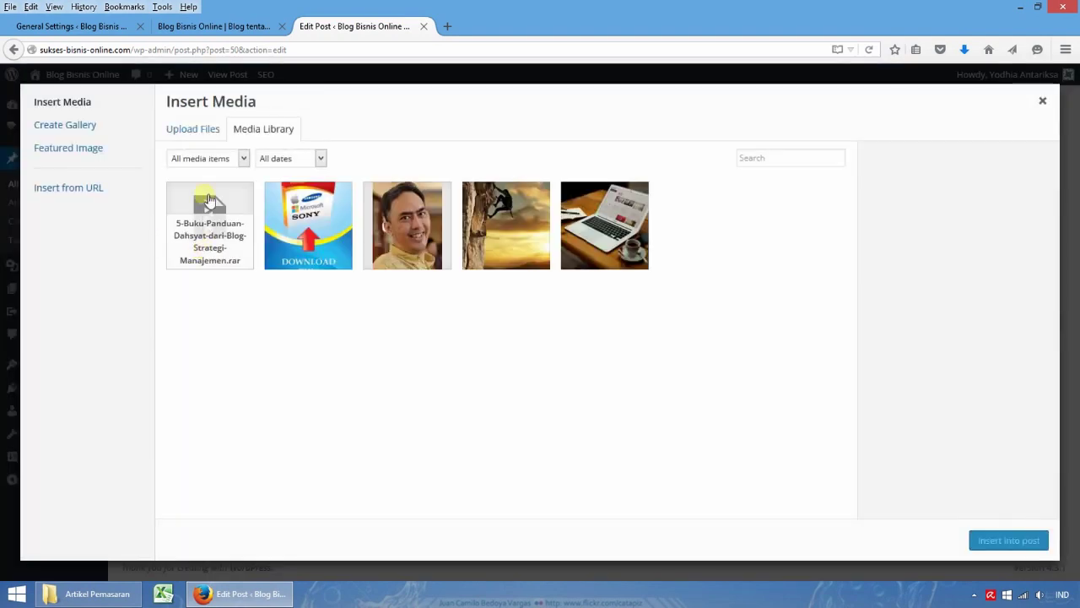
{"action": "left_click", "coordinate": [194, 132]}
{"action": "left_click", "coordinate": [628, 329]}
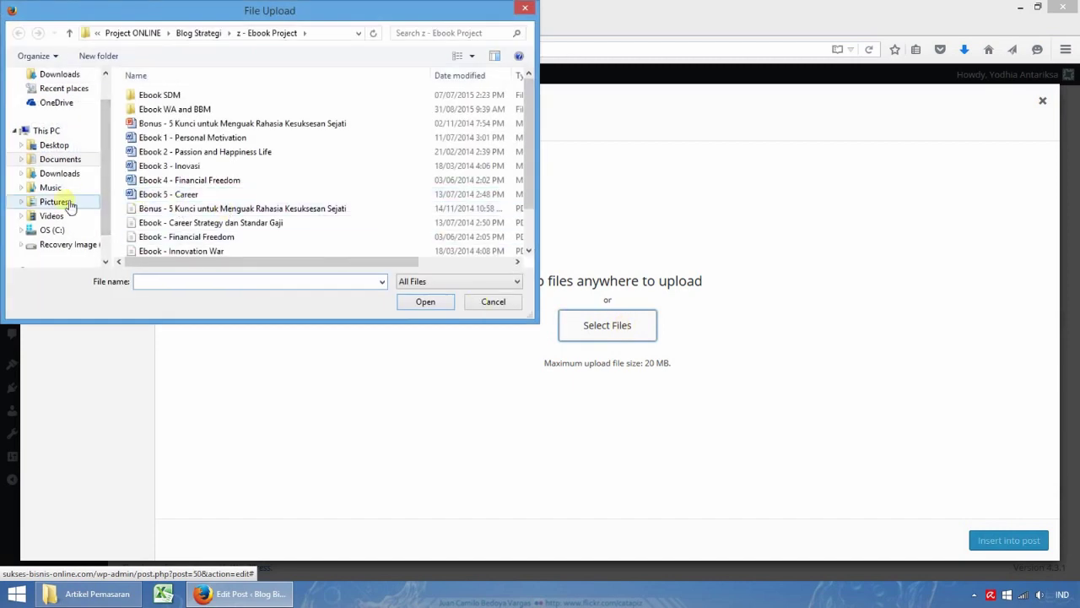
{"action": "left_click", "coordinate": [67, 204]}
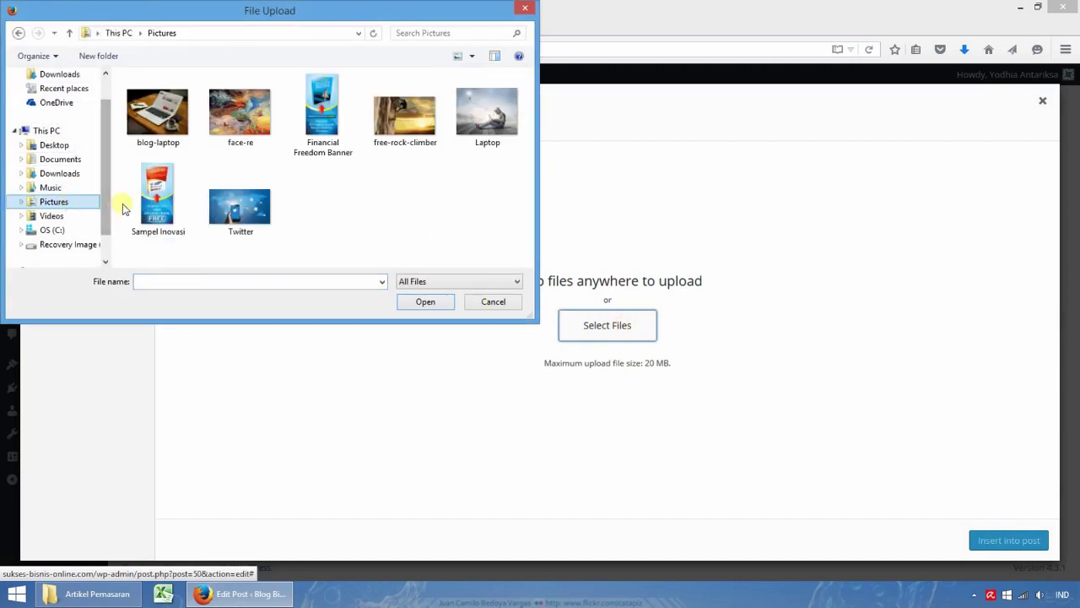
{"action": "left_click", "coordinate": [240, 211]}
{"action": "left_click", "coordinate": [425, 302]}
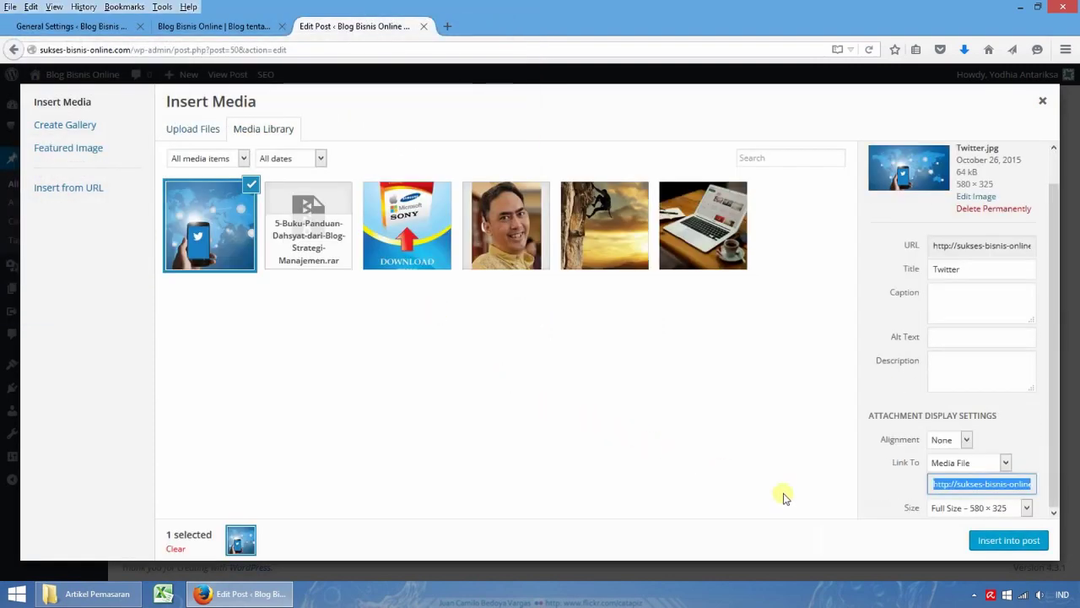
{"action": "left_click", "coordinate": [1008, 539]}
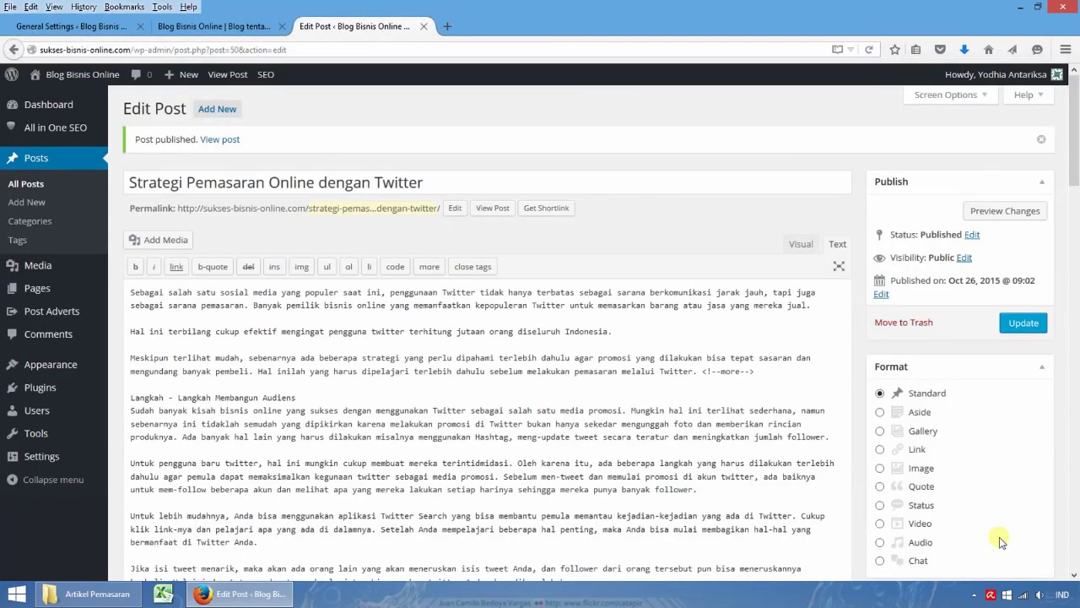
{"action": "left_click", "coordinate": [1032, 327]}
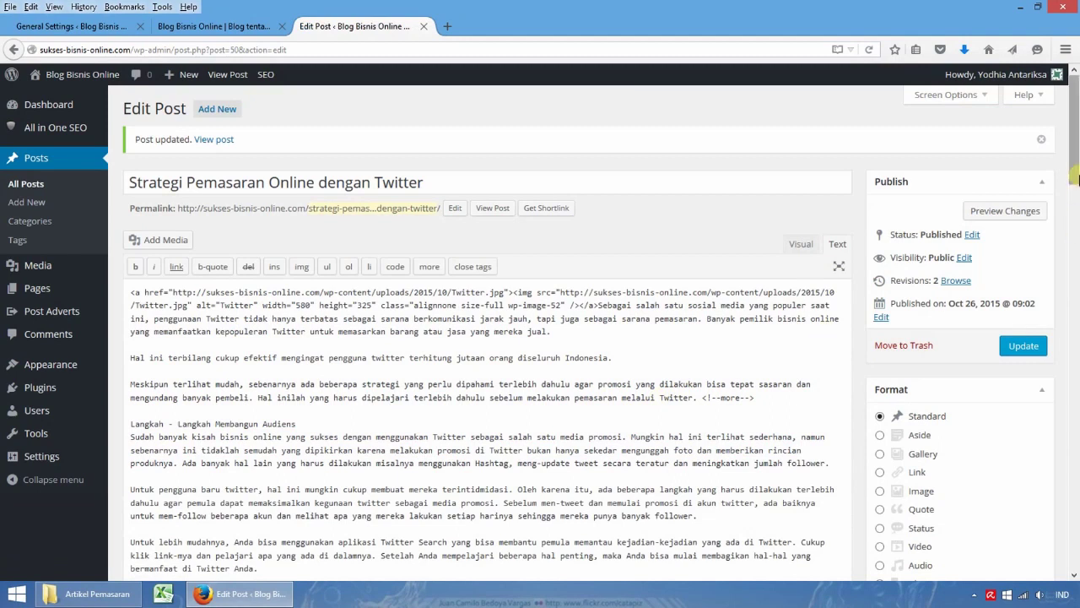
Review the Home Page Settings in All in One SEO Pack's general settings and the SEO fields of the Twitter marketing post.
{"action": "mouse_move", "coordinate": [76, 141]}
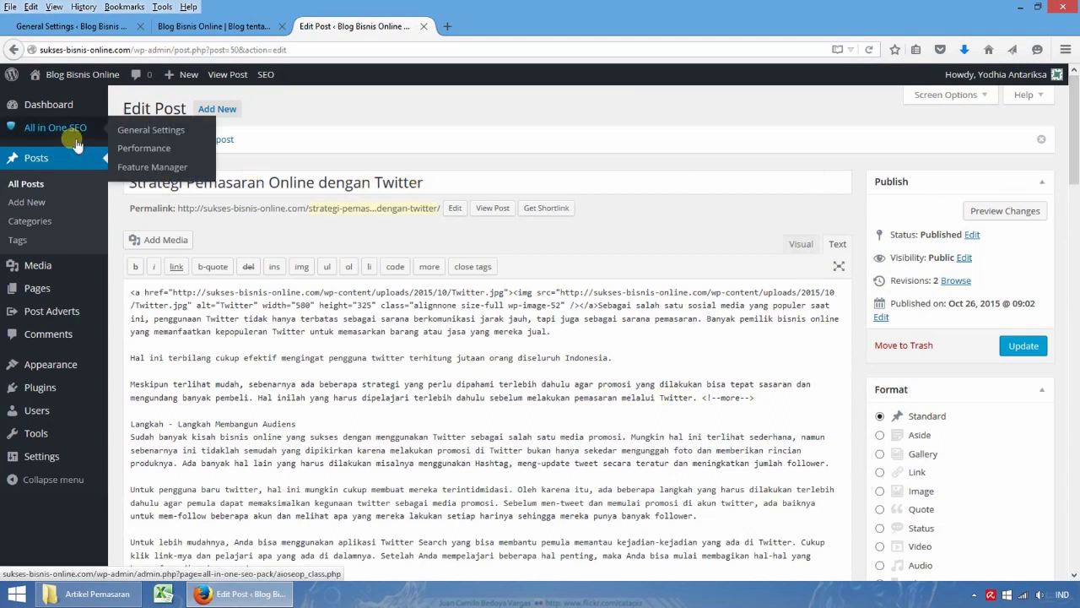
{"action": "left_click", "coordinate": [105, 28]}
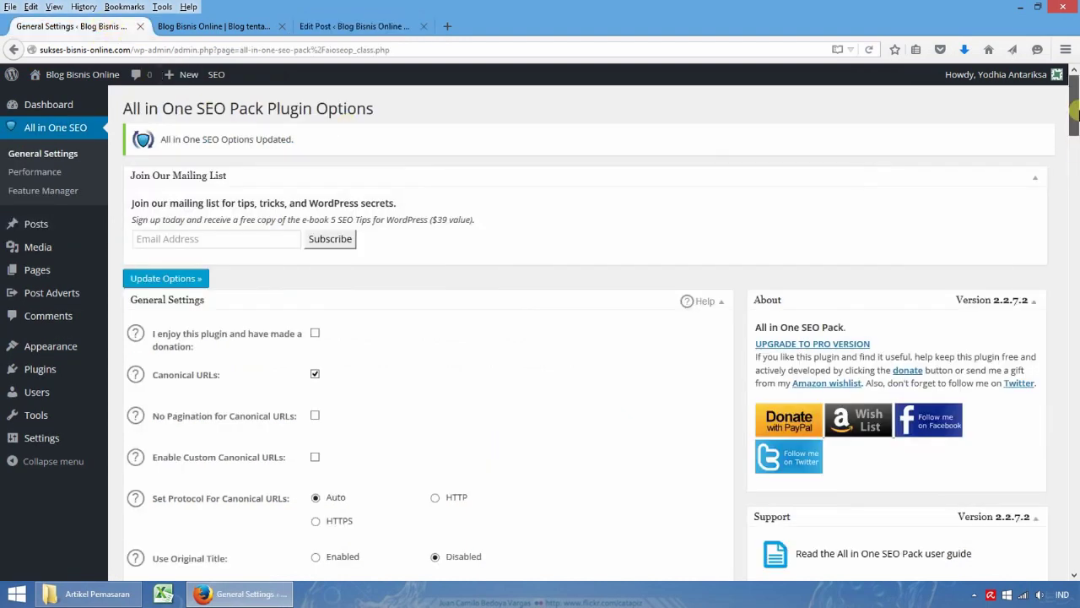
{"action": "left_click_drag", "start_coordinate": [1074, 114], "coordinate": [1070, 178]}
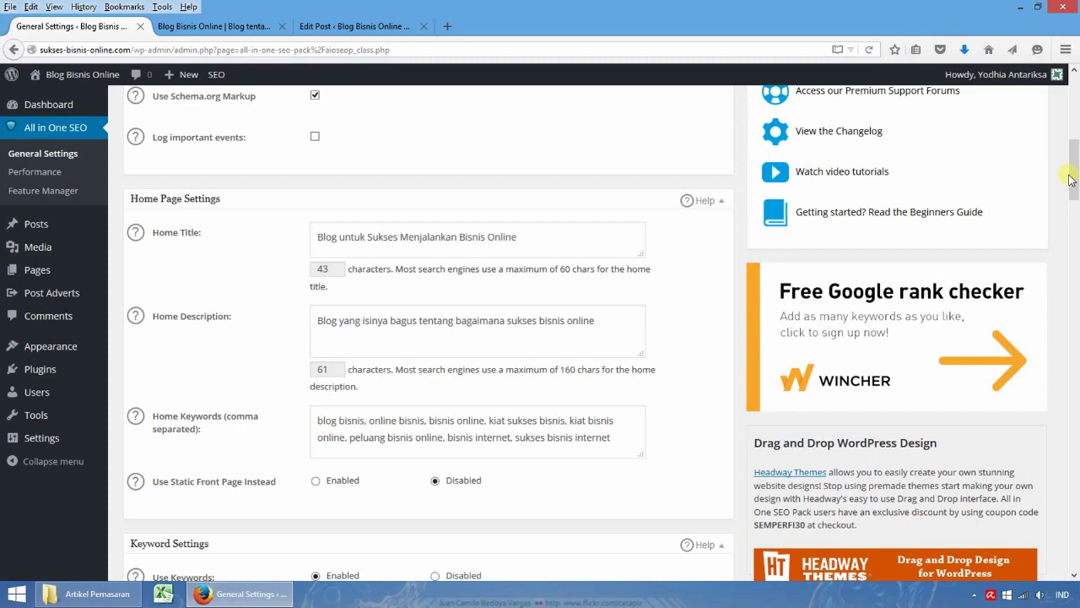
{"action": "left_click", "coordinate": [340, 28]}
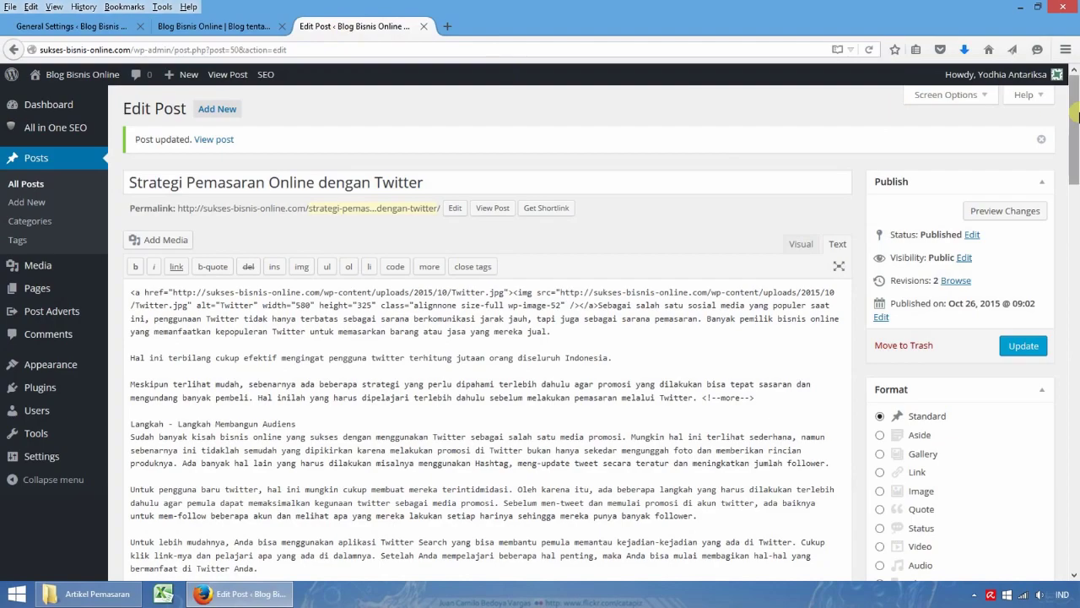
{"action": "left_click_drag", "start_coordinate": [1077, 118], "coordinate": [1075, 412]}
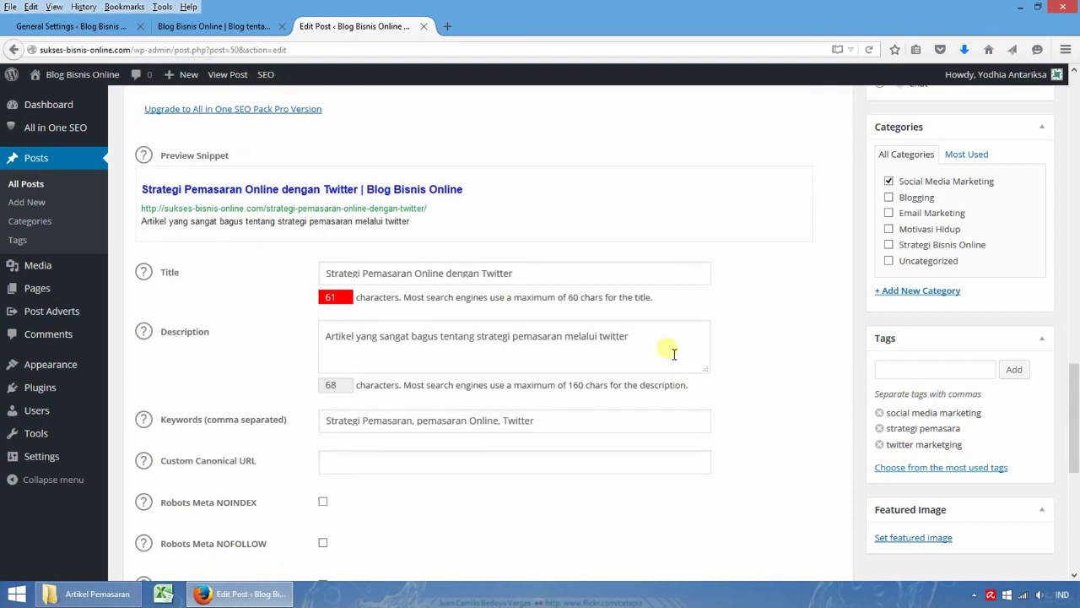